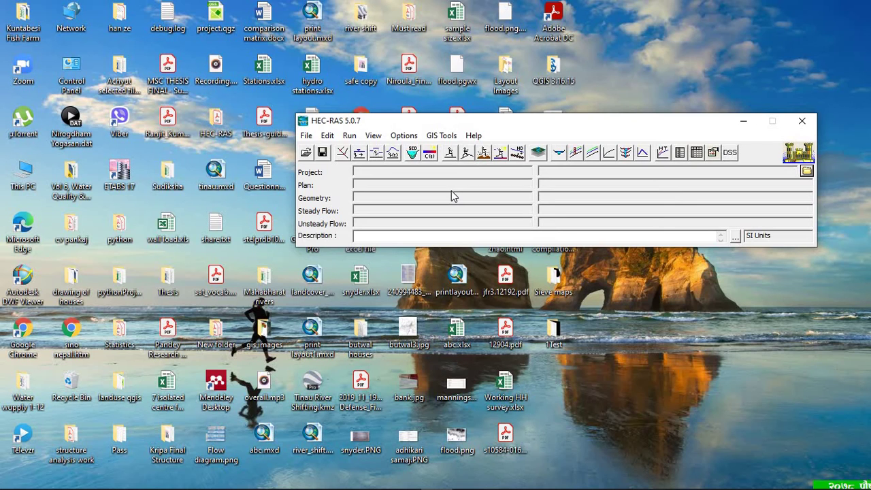
Step: Create a new HEC-RAS project titled newproject in the Documents\1Mock folder, saved as newproject.prj
click(308, 136)
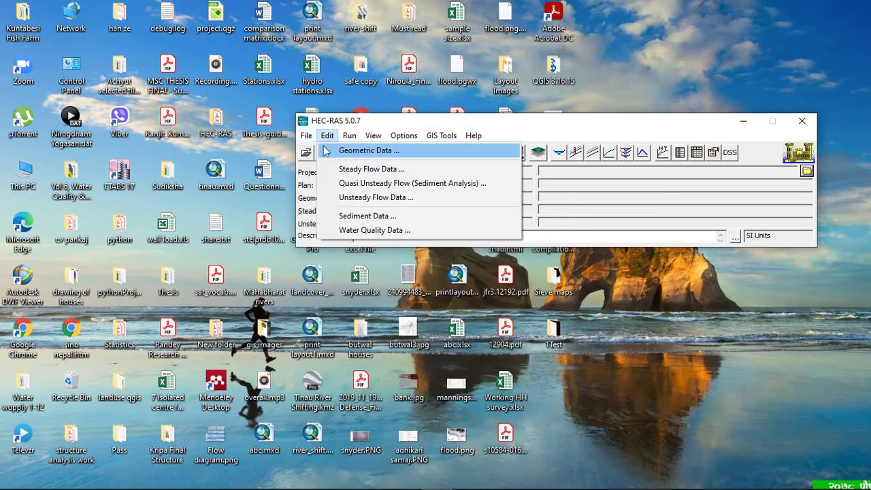
click(330, 150)
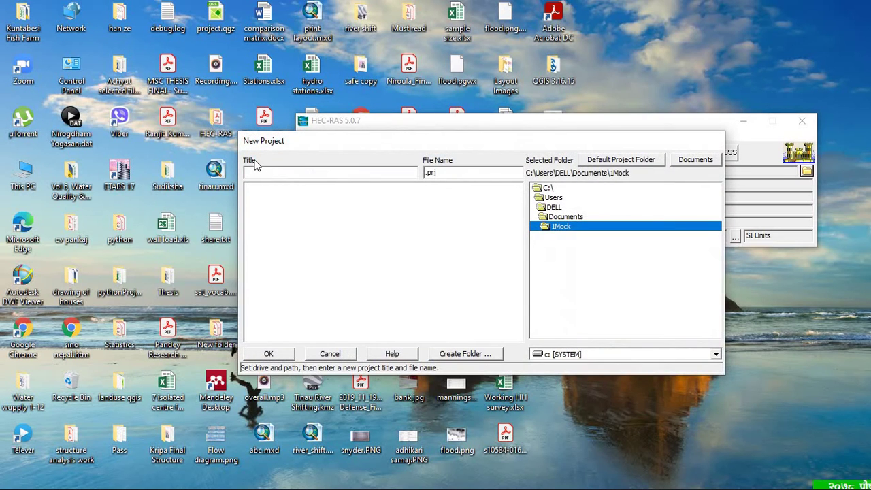
text(newproject)
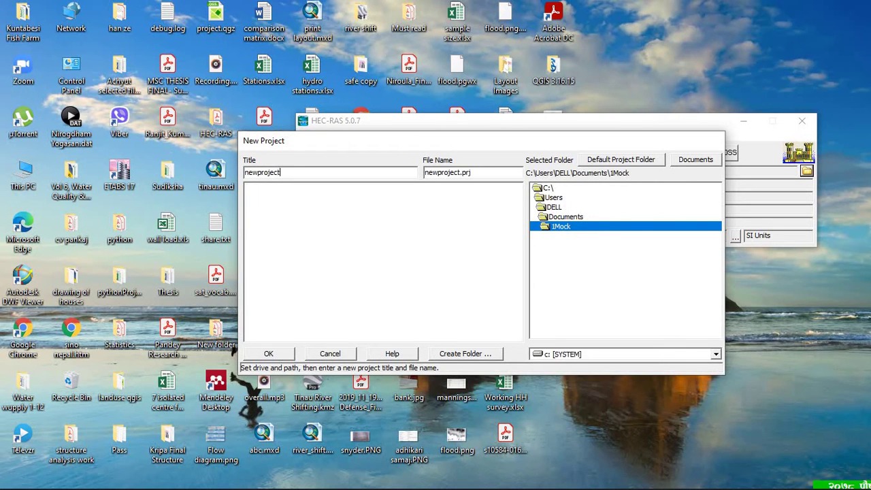
click(260, 355)
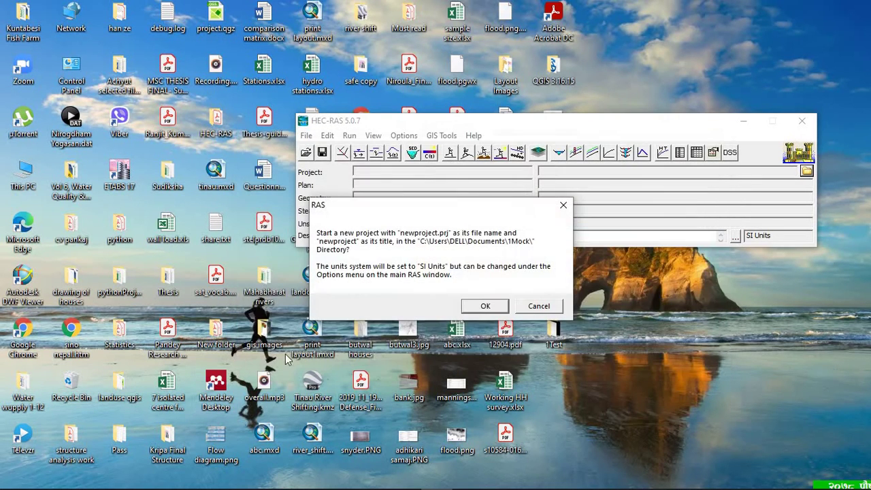
click(484, 306)
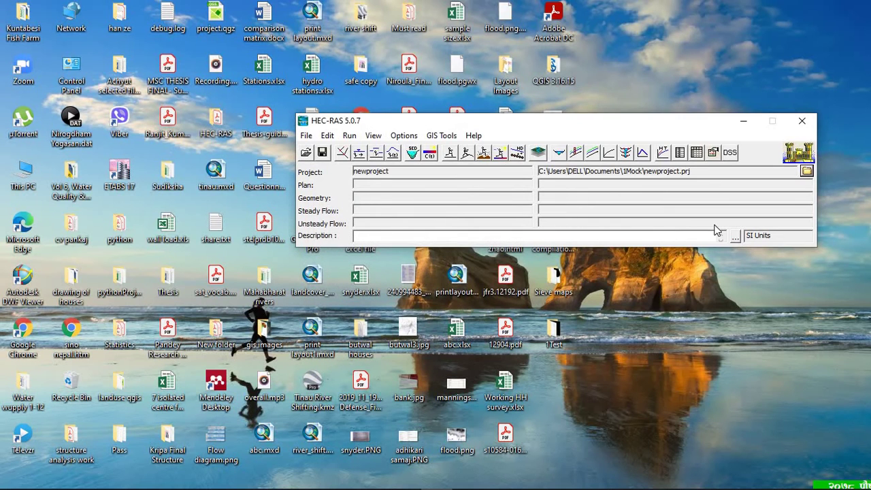
Step: Set the RAS Mapper project's projection to the file Projection.prj from the Desktop\1Test folder
click(460, 153)
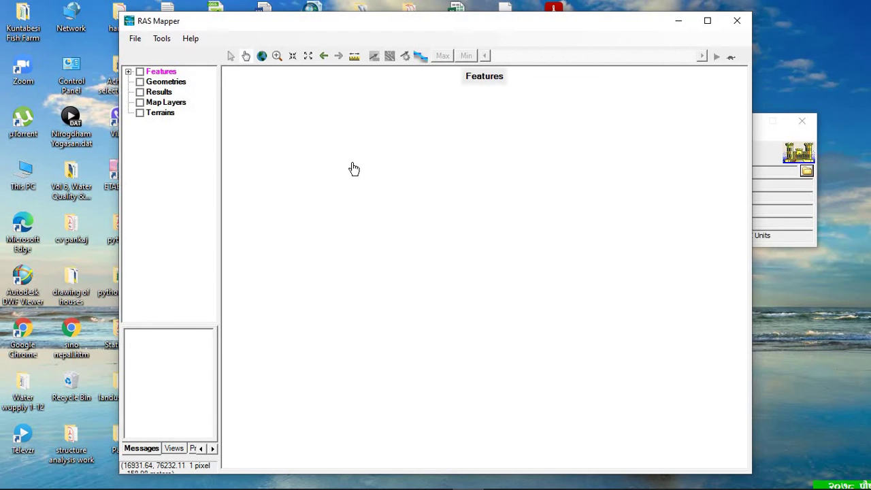
click(153, 42)
click(182, 54)
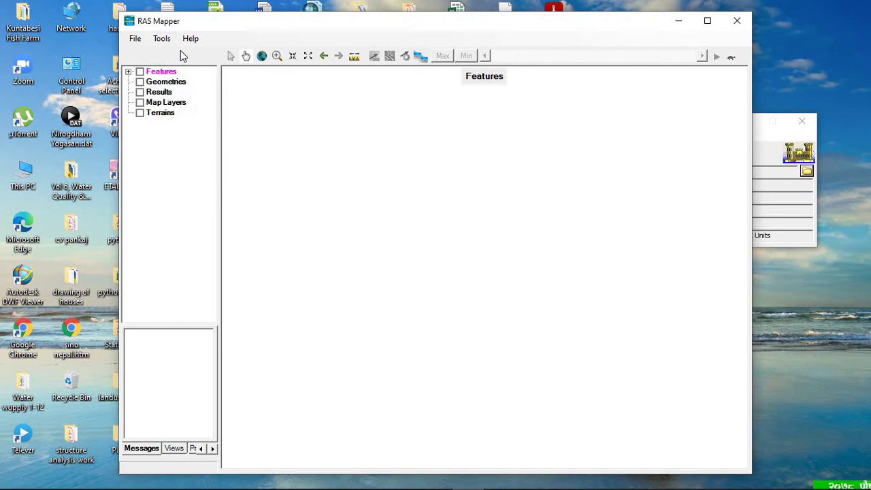
click(617, 125)
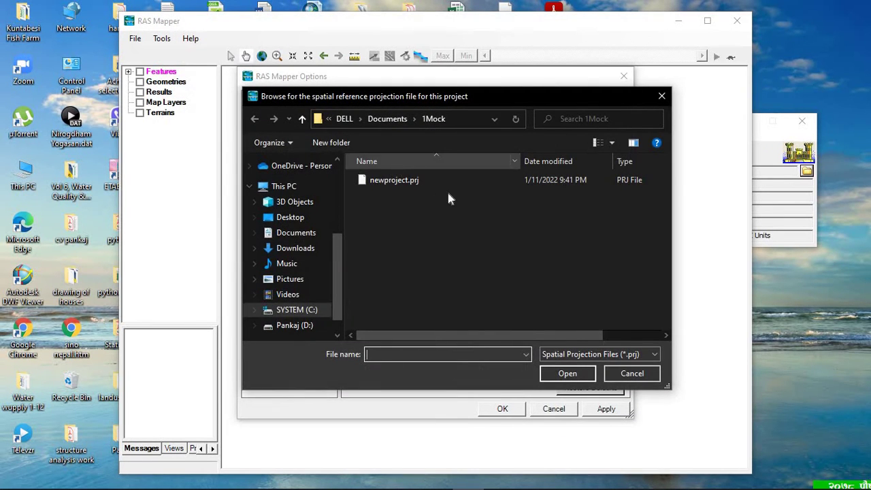
scroll(320, 217, down, 1)
scroll(313, 219, up, 2)
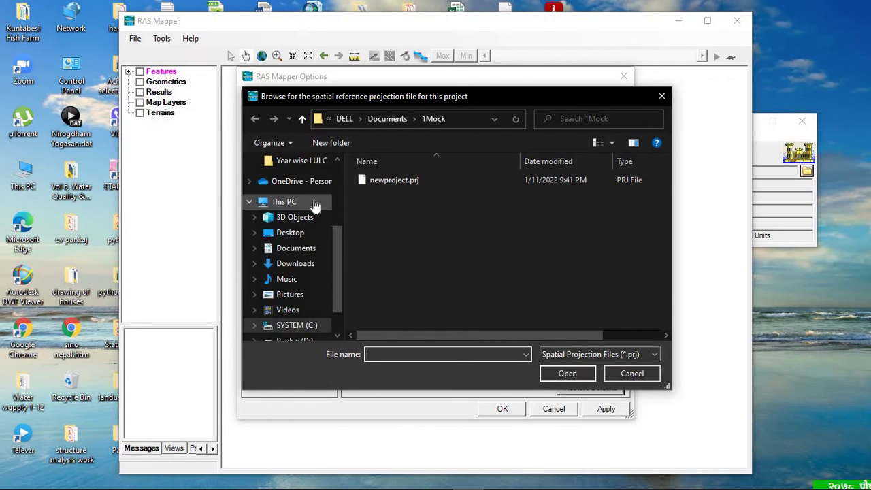
scroll(317, 215, up, 3)
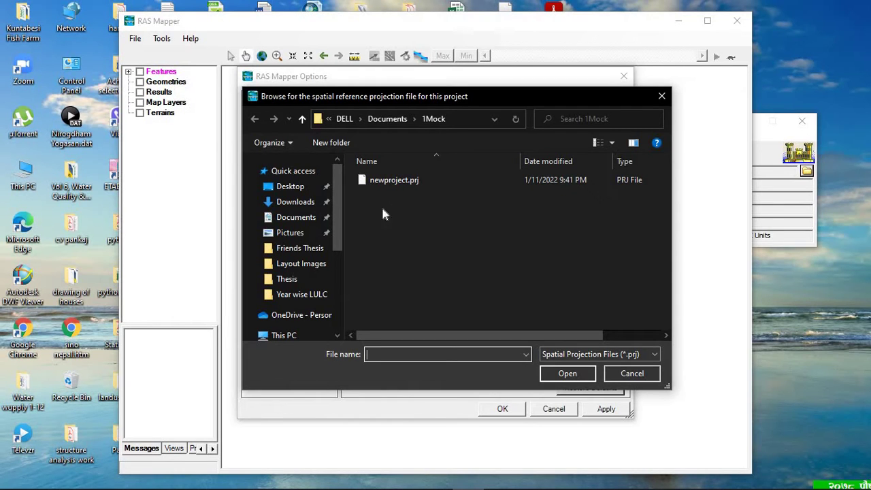
scroll(316, 217, down, 1)
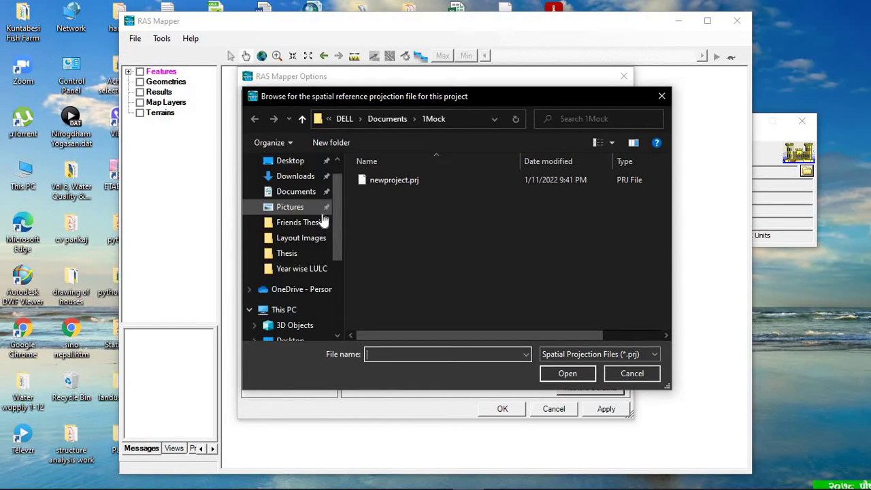
scroll(306, 211, up, 1)
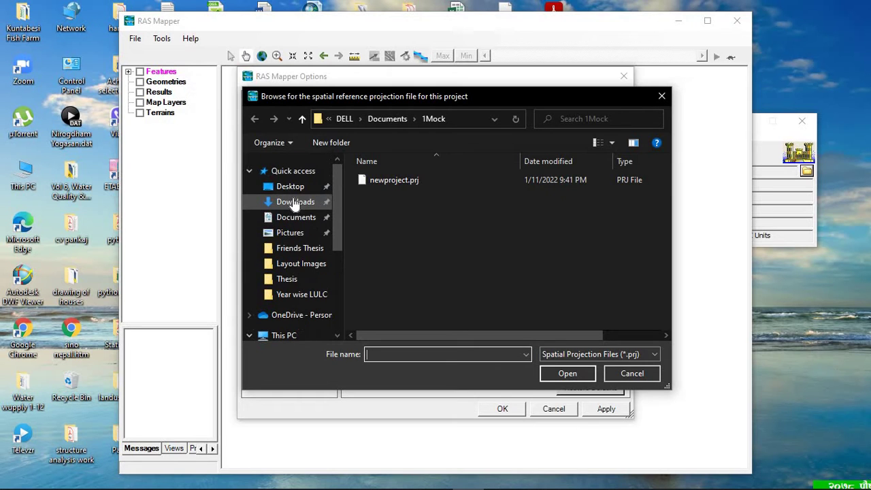
click(292, 188)
double_click(373, 180)
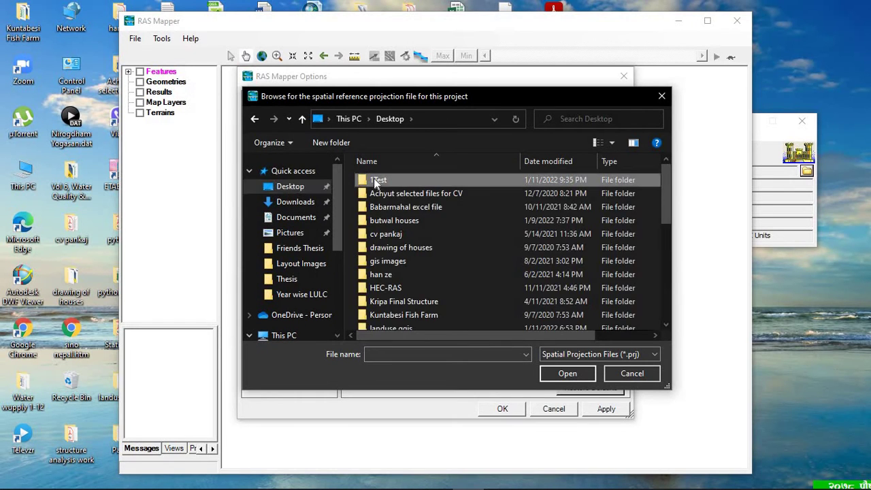
double_click(385, 180)
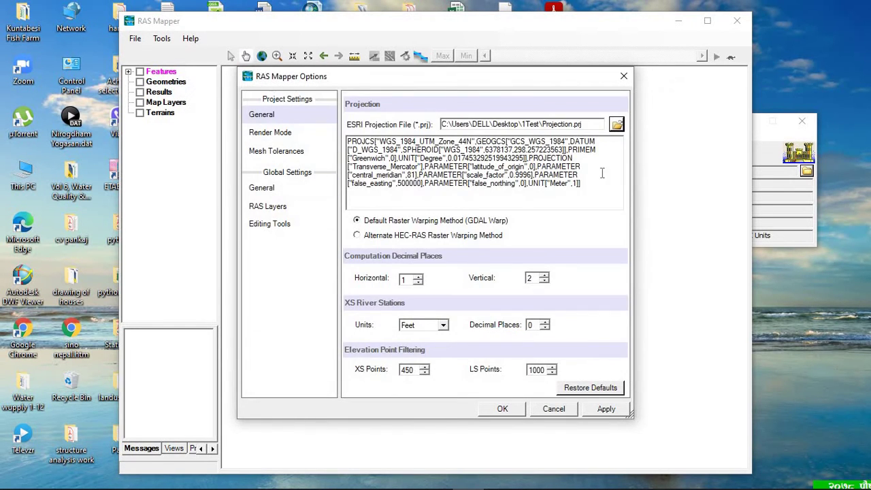
click(502, 410)
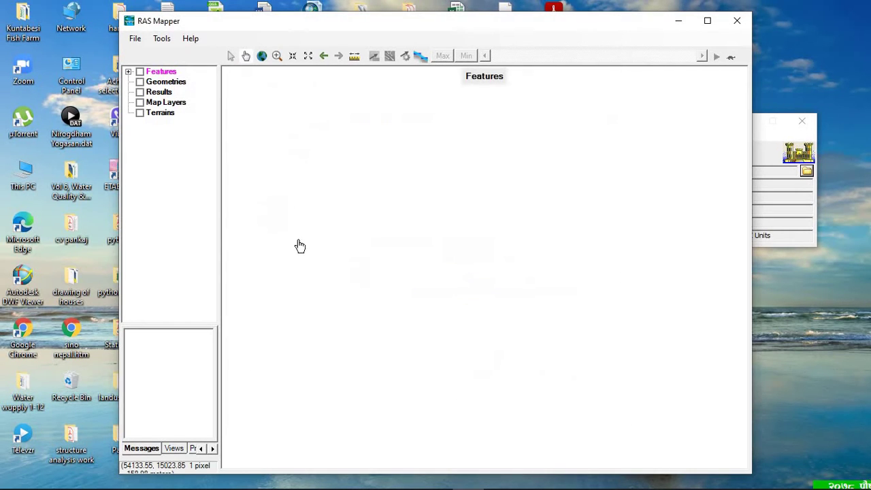
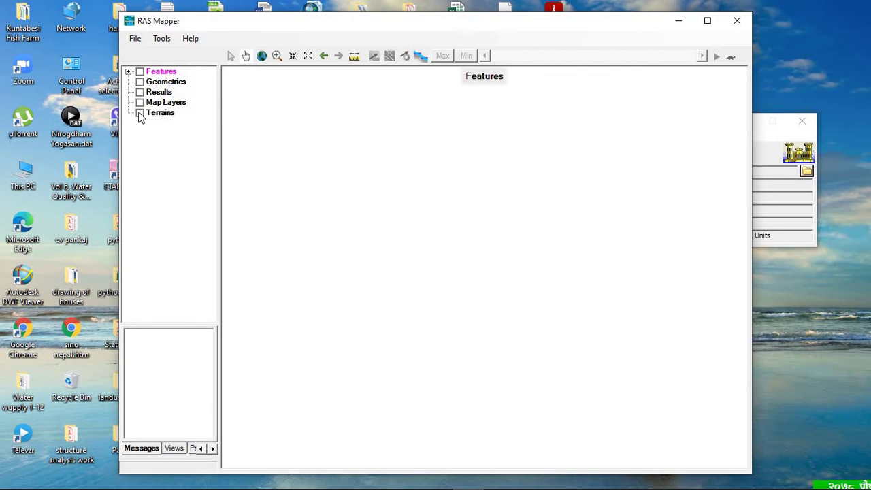
Step: Turn on Terrains and create a new RAS terrain from output_AW3D30.tif in the Desktop\1Test folder, with 1/128 rounding precision
click(140, 113)
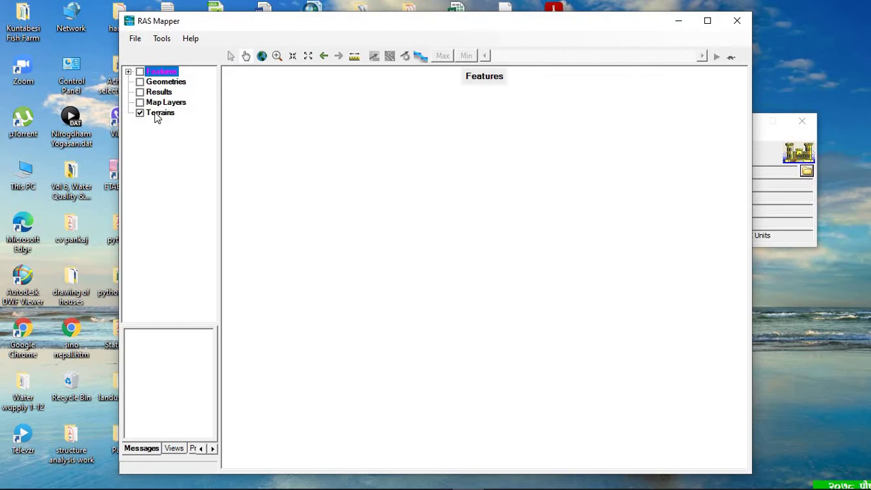
right_click(158, 116)
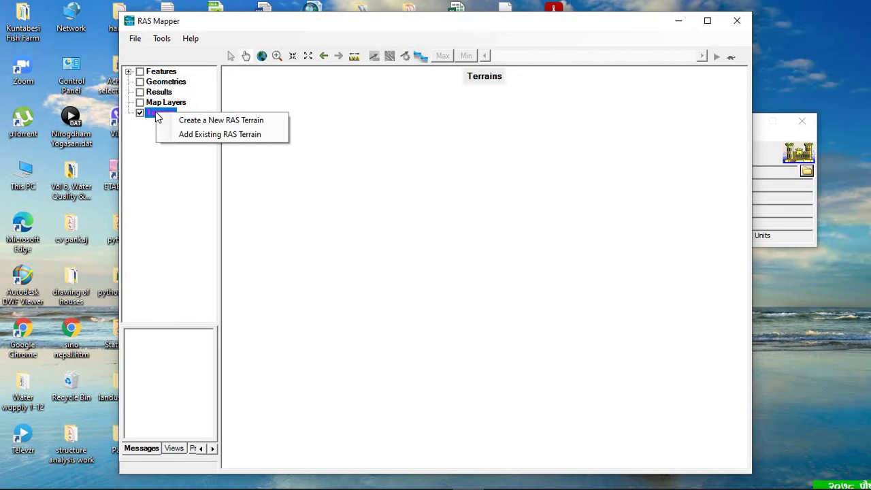
click(217, 121)
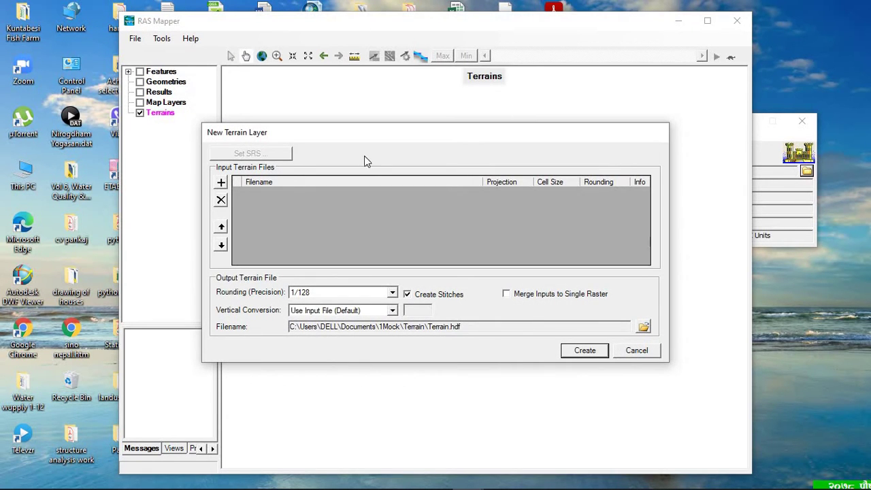
click(221, 184)
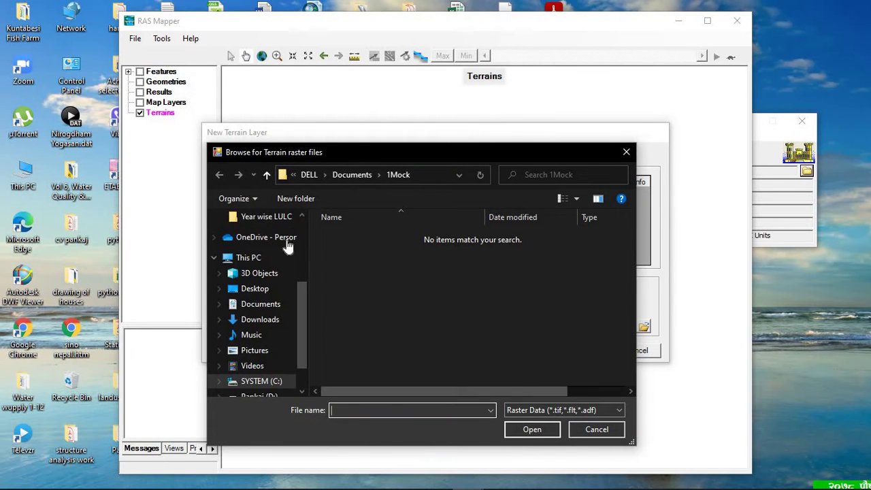
scroll(259, 245, up, 2)
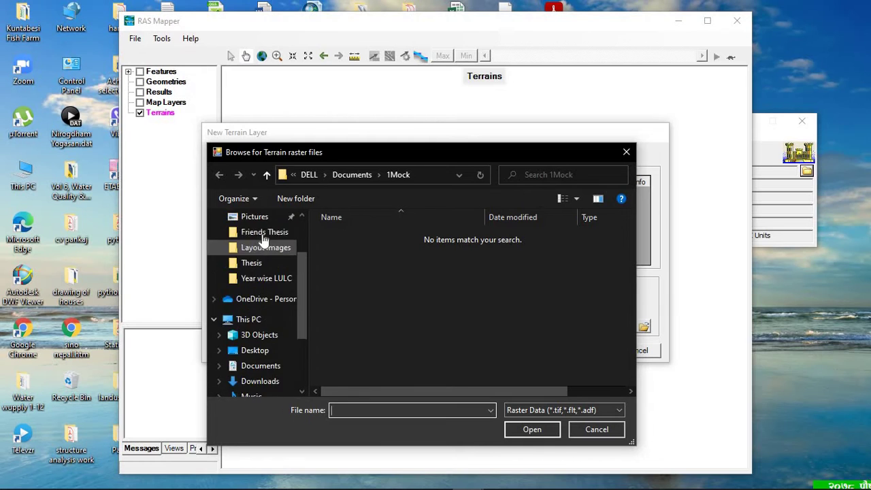
click(259, 242)
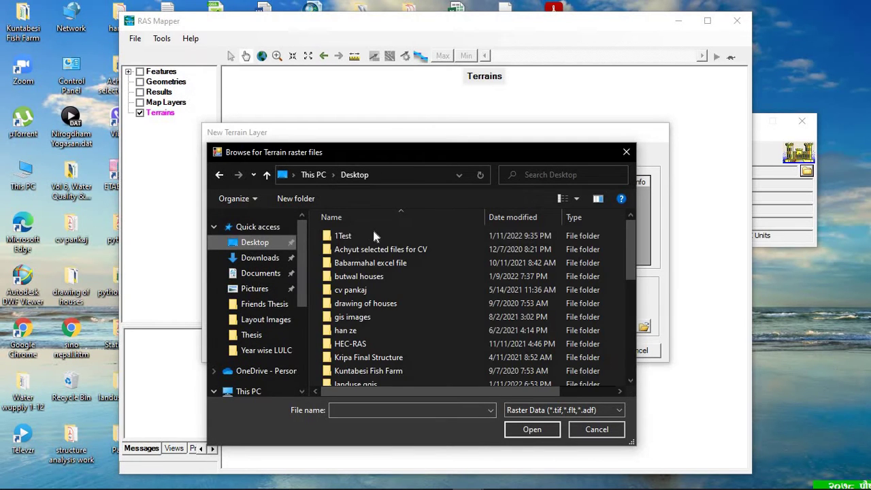
double_click(344, 236)
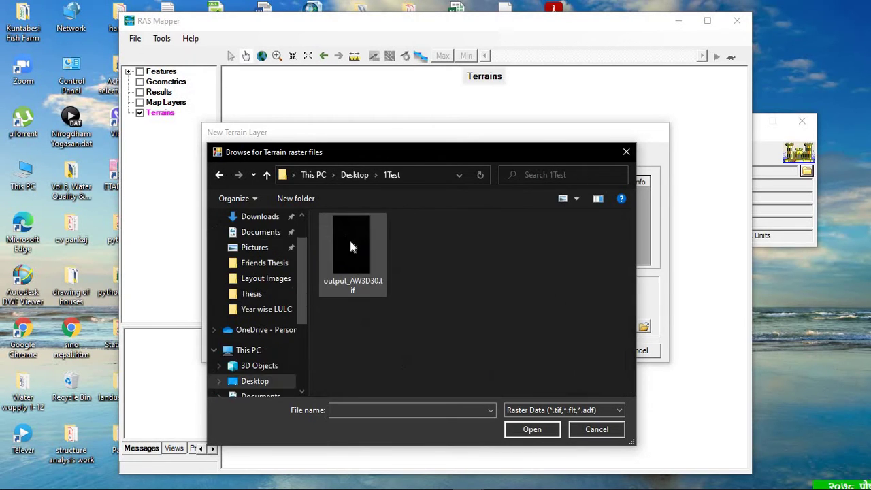
double_click(347, 270)
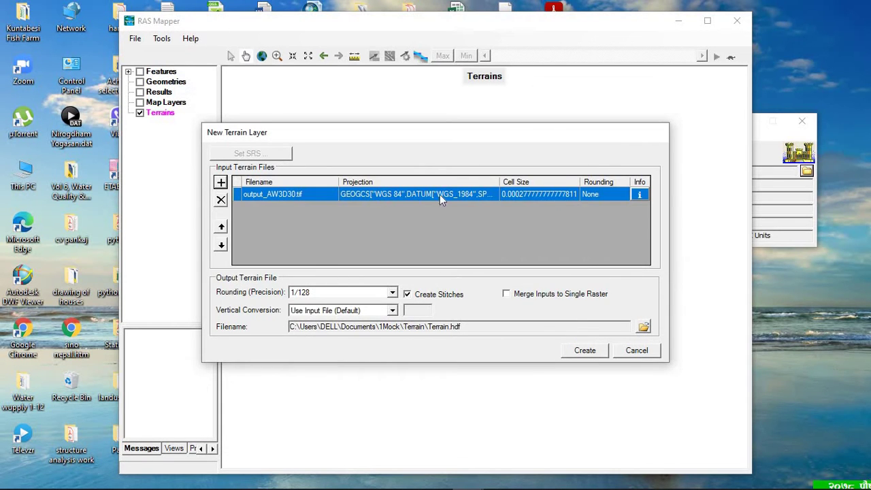
click(580, 353)
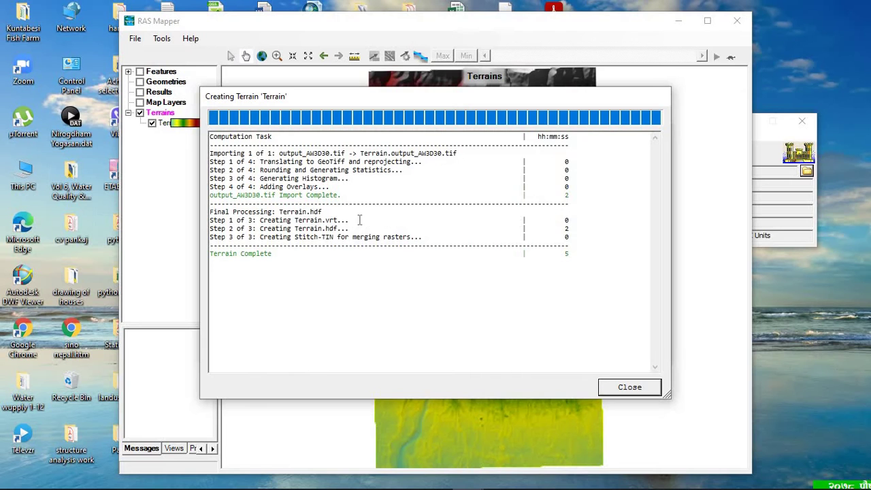
click(634, 389)
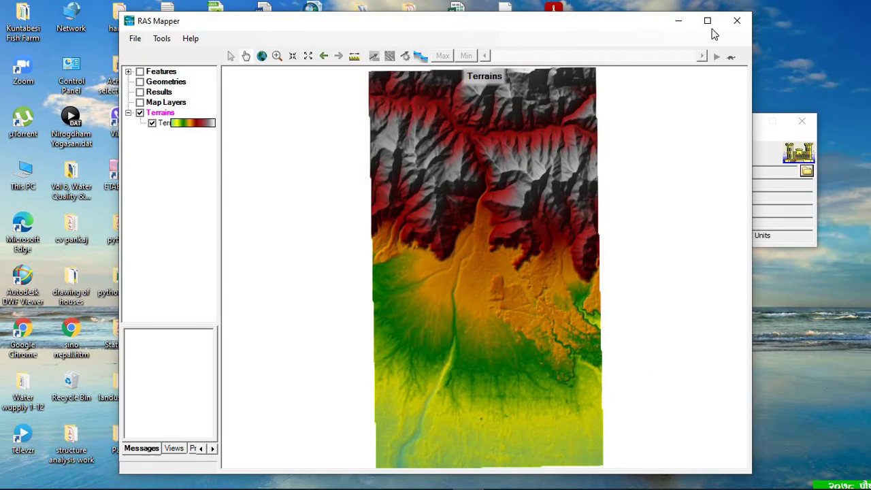
Step: Turn on Map Layers and add the Google Satellite web imagery layer over the terrain
click(706, 21)
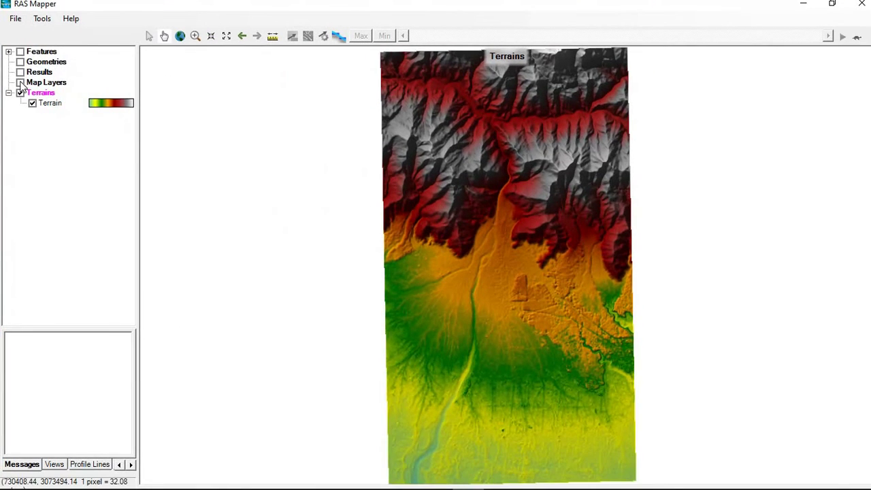
click(20, 90)
click(21, 82)
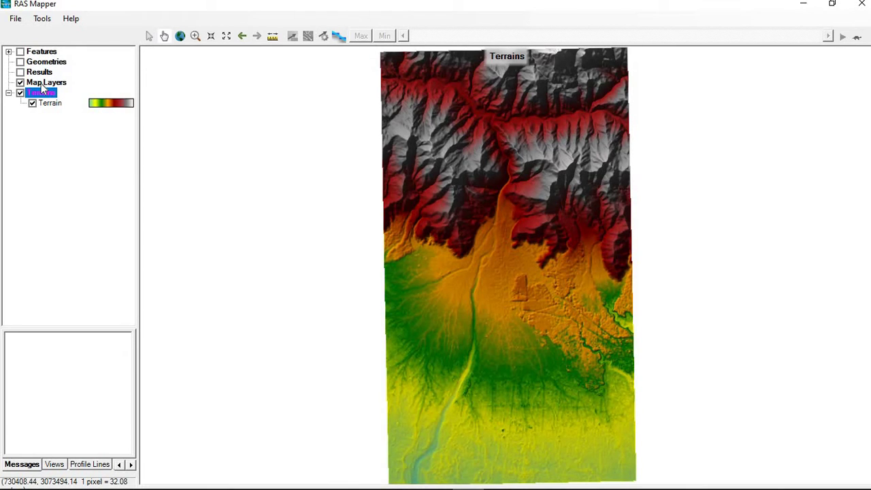
right_click(42, 83)
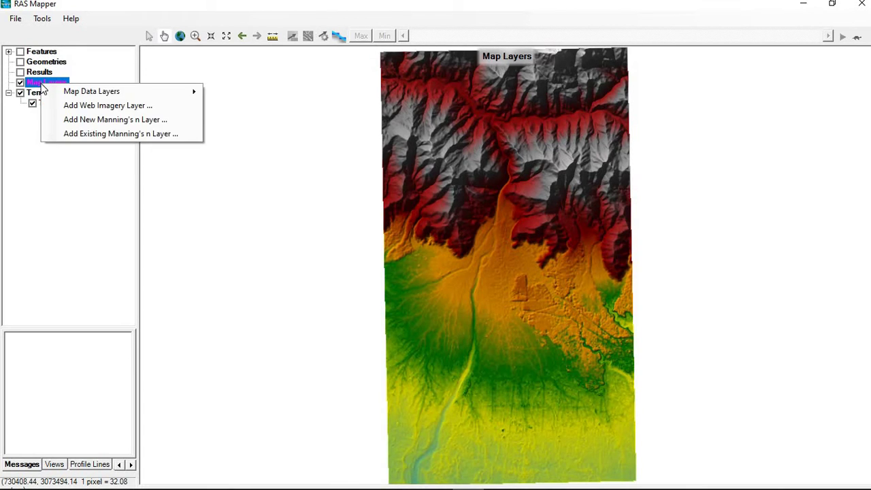
click(113, 106)
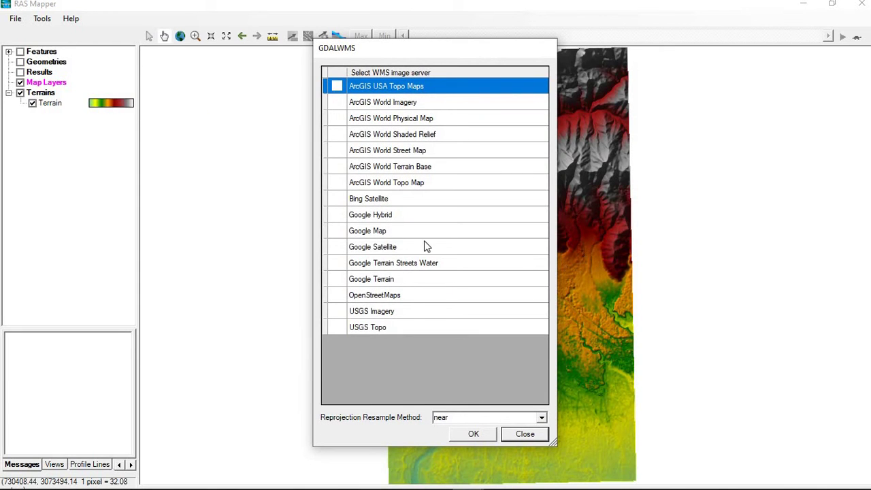
click(366, 248)
click(464, 433)
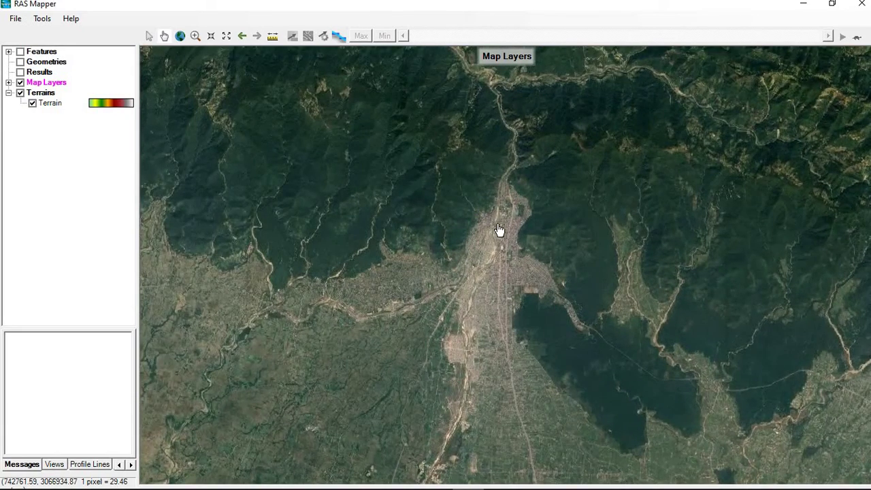
scroll(500, 231, up, 1)
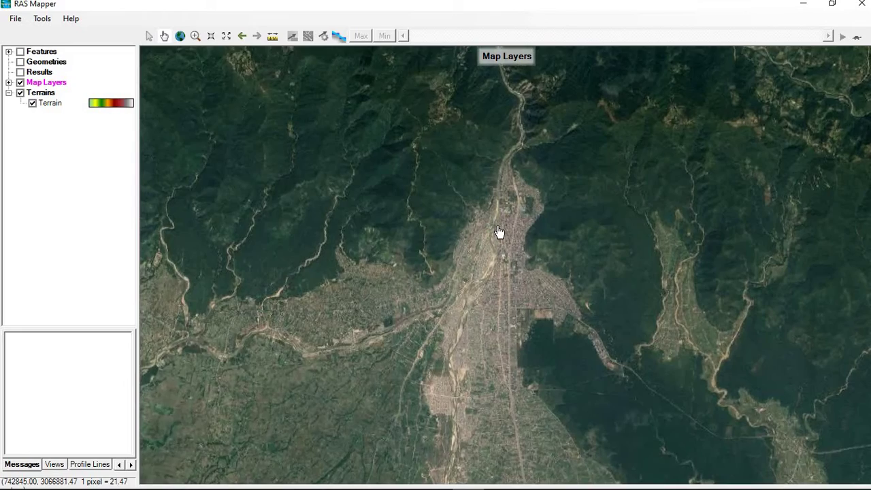
scroll(498, 226, up, 1)
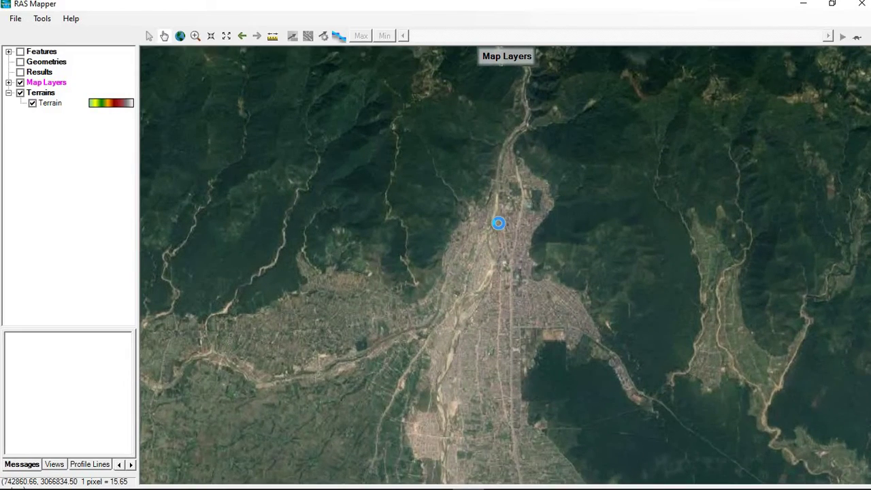
scroll(498, 222, up, 1)
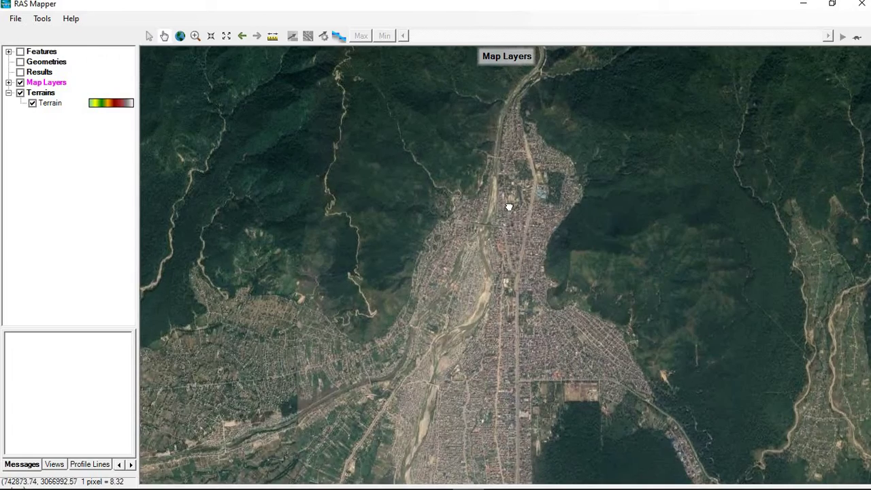
scroll(501, 223, up, 1)
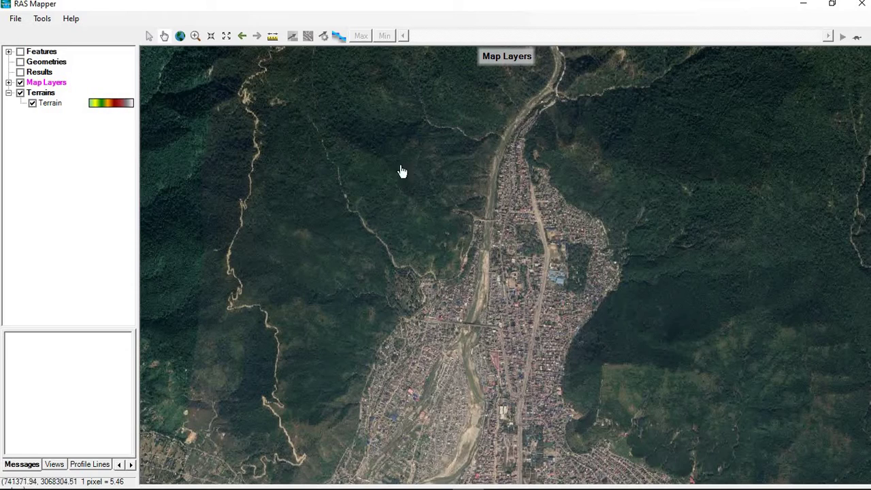
Step: Close RAS Mapper, then open the Geometric Data editor from the main HEC-RAS window and maximize it
scroll(476, 176, down, 1)
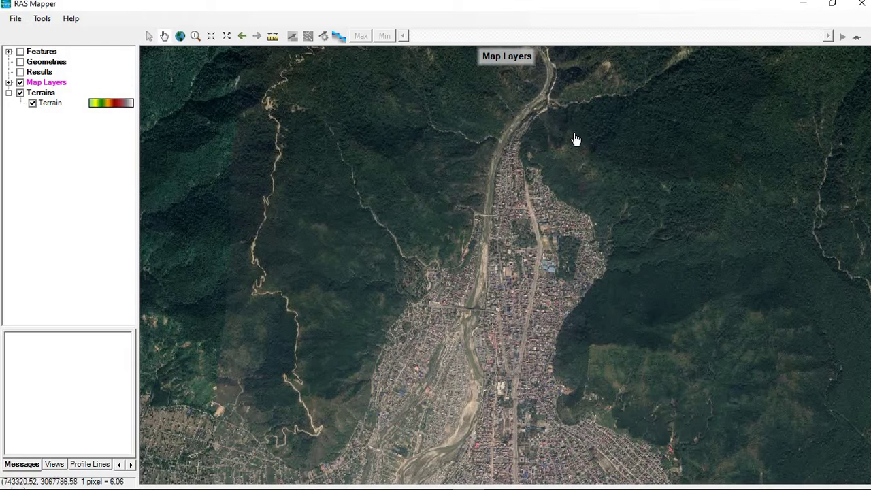
click(861, 5)
click(328, 136)
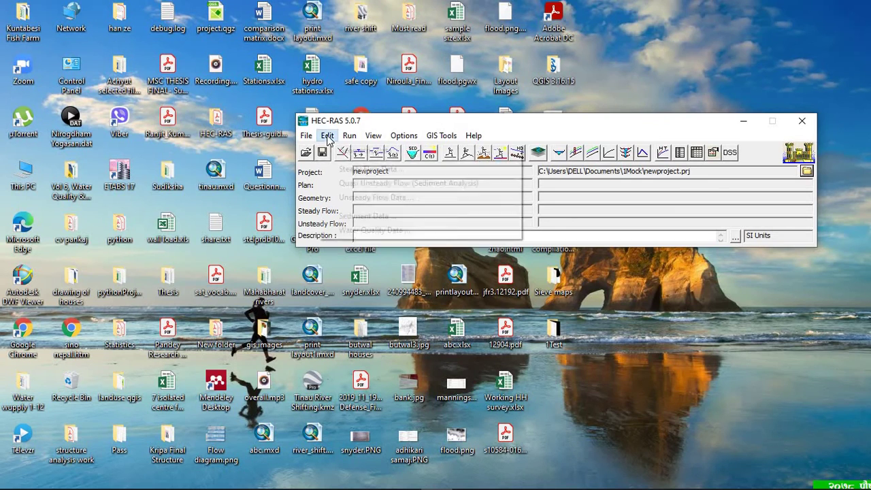
click(368, 150)
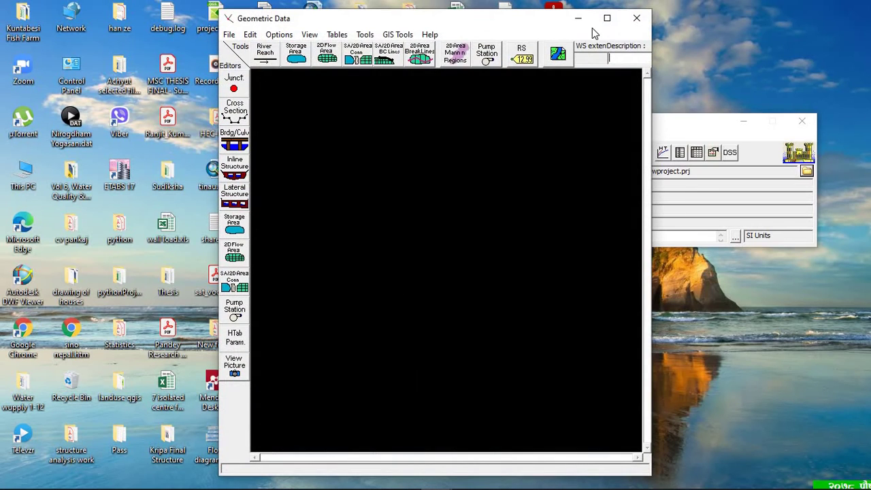
click(606, 18)
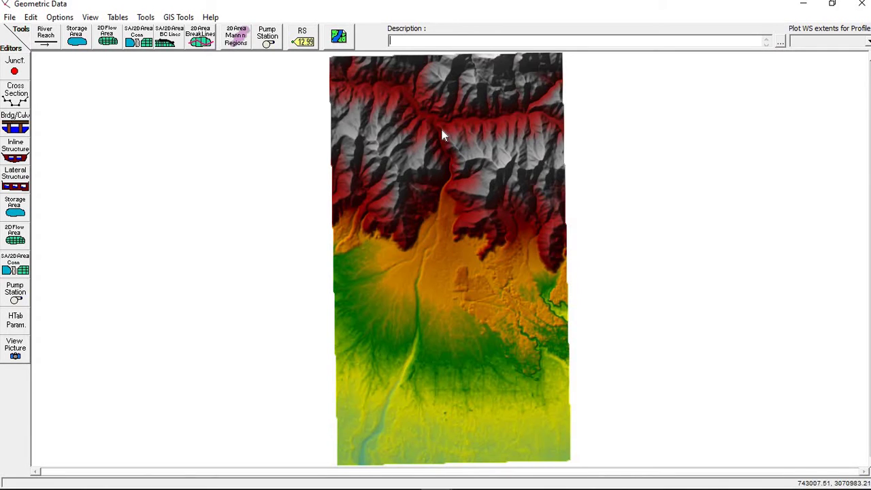
Step: Show the Google Satellite map layer as the schematic's background, keeping the terrain plotted
click(348, 38)
click(354, 208)
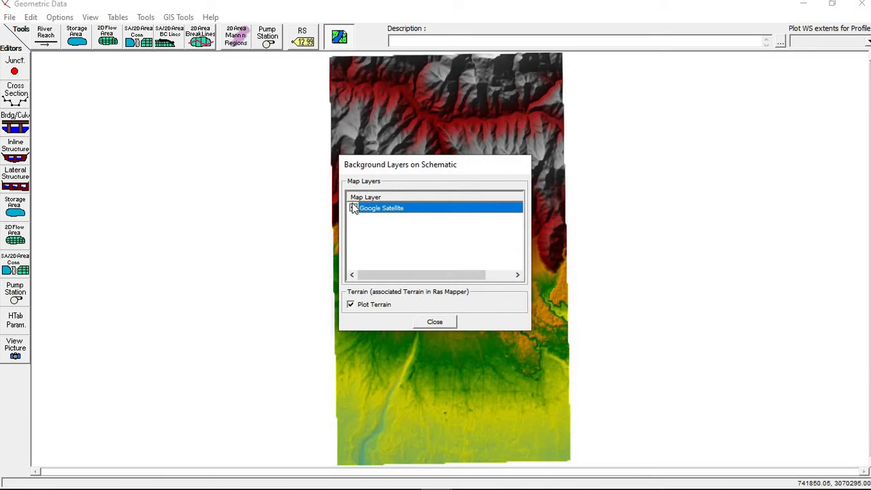
click(433, 322)
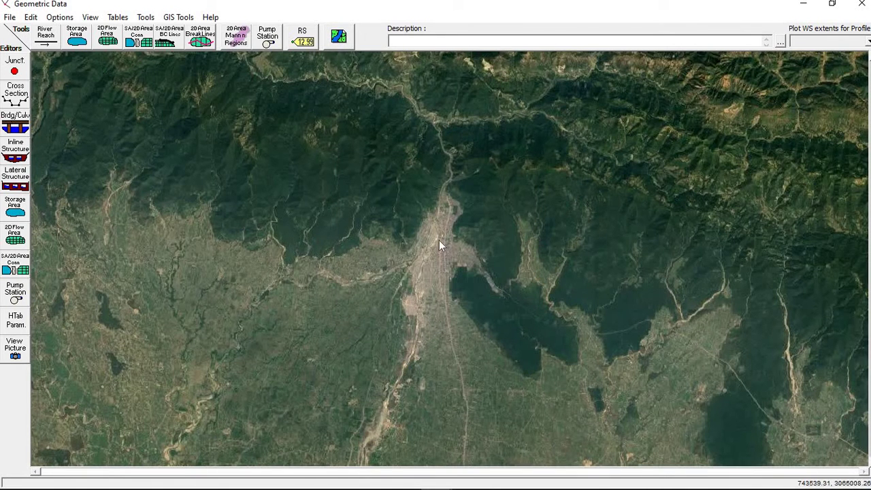
Step: Examine the river channel, its confluence and the bridge in the town on the satellite imagery
scroll(433, 214, up, 3)
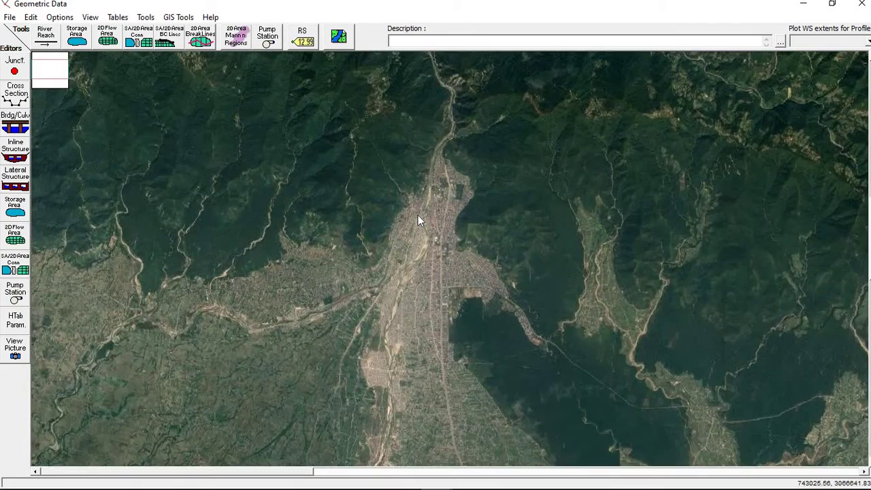
scroll(416, 216, up, 1)
scroll(421, 122, up, 2)
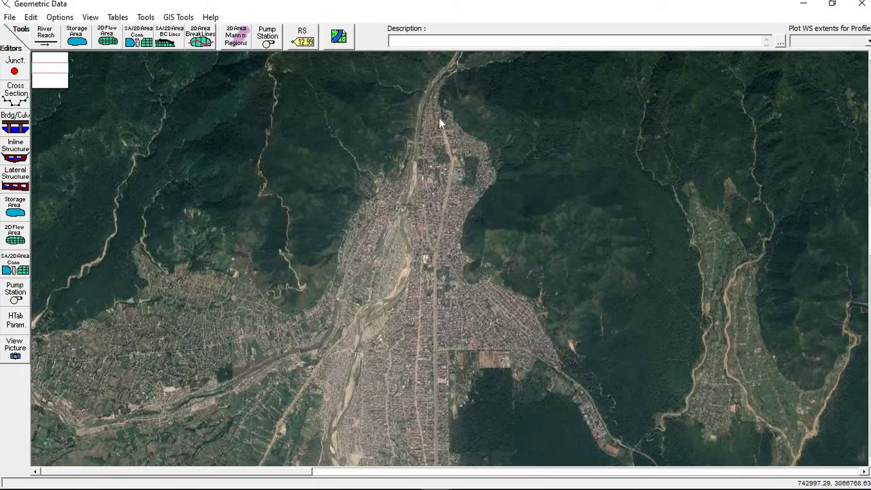
scroll(382, 170, up, 2)
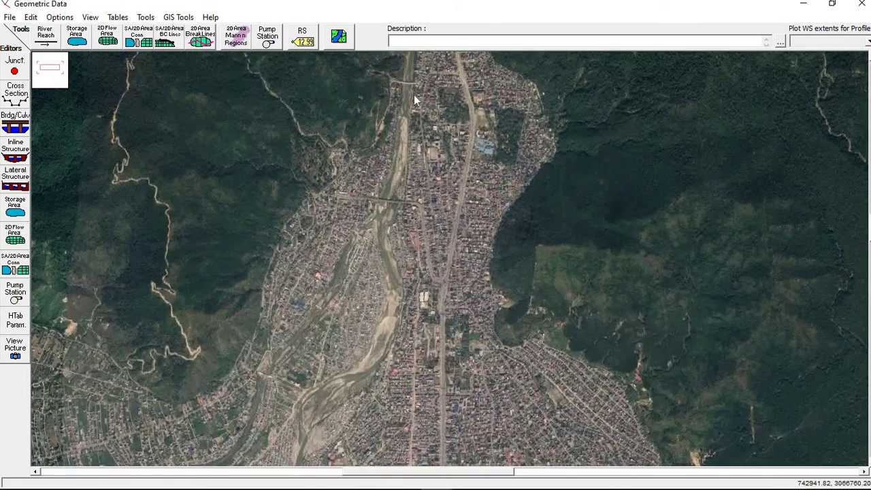
scroll(353, 156, up, 1)
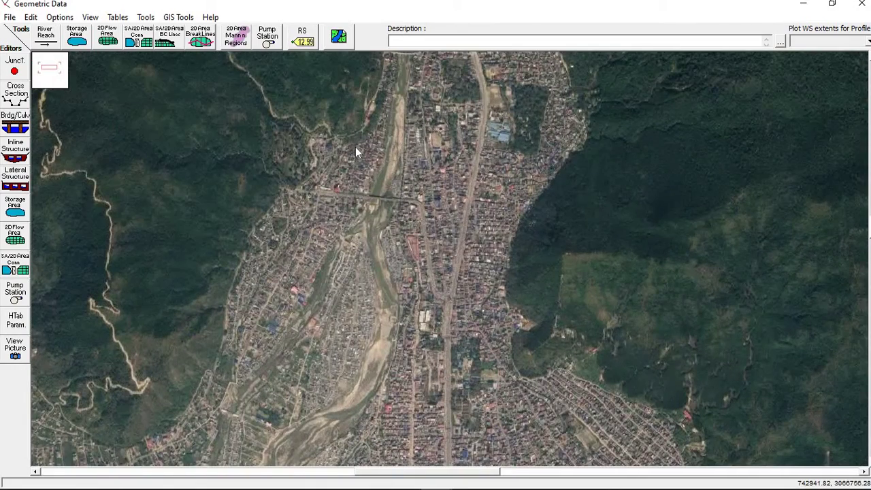
scroll(355, 147, up, 3)
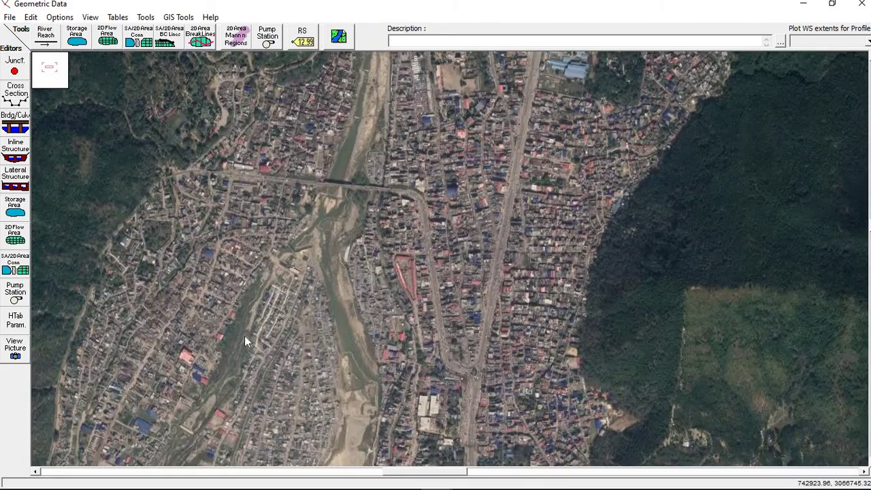
scroll(361, 133, up, 2)
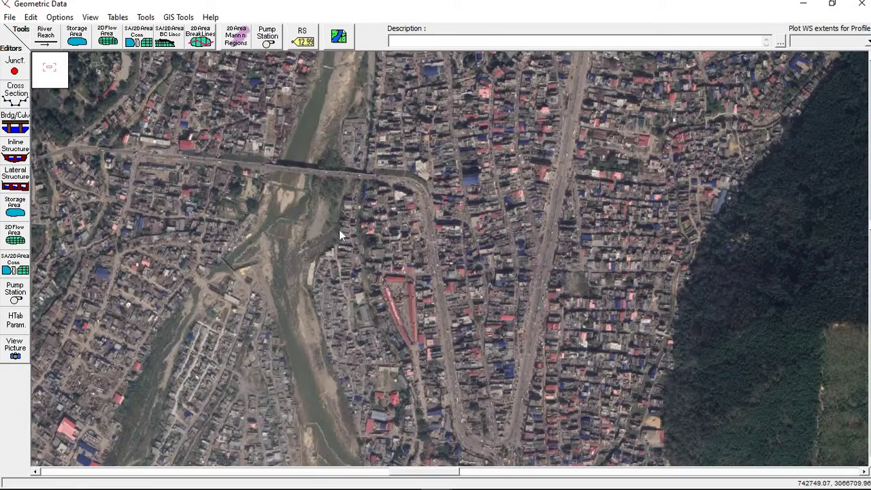
scroll(362, 221, down, 1)
scroll(363, 221, down, 2)
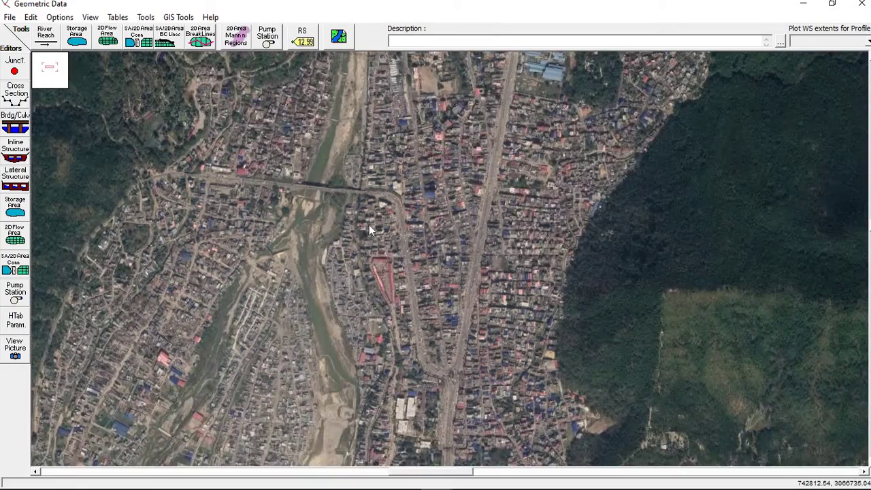
scroll(326, 197, down, 2)
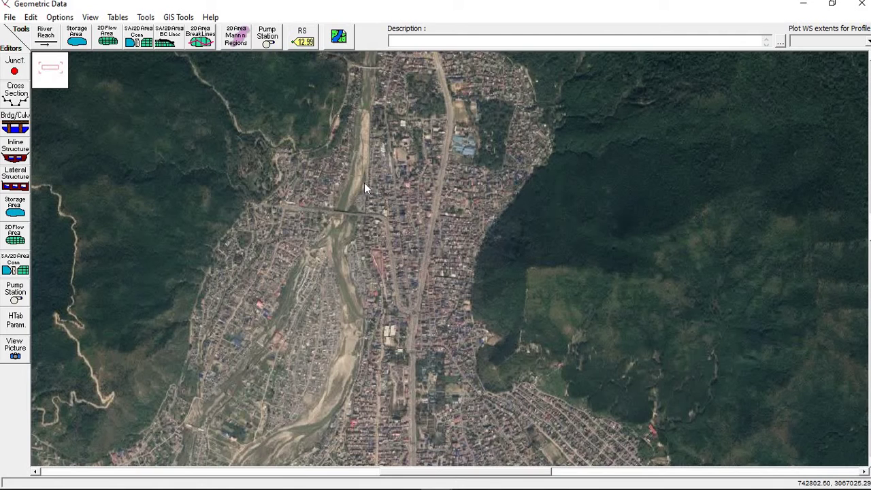
scroll(365, 198, down, 2)
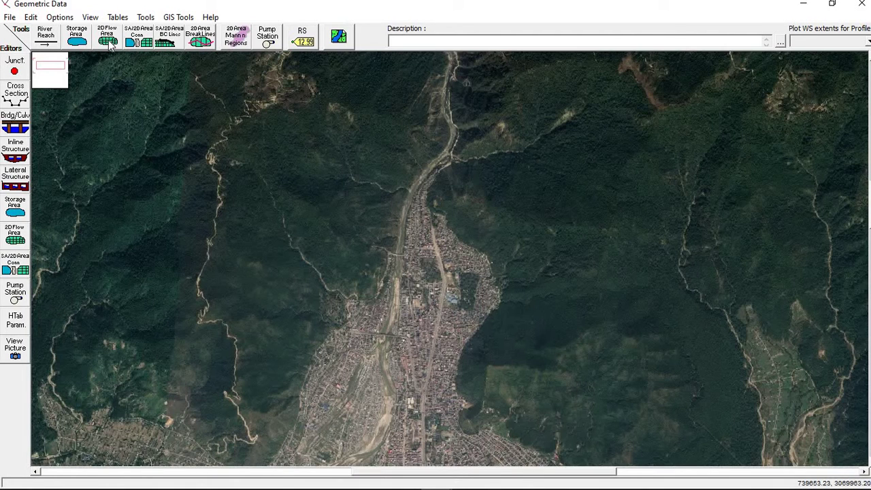
Step: Draw a closed 2D flow area around the river reach from the upstream gorge down through the town, and name it river
click(110, 42)
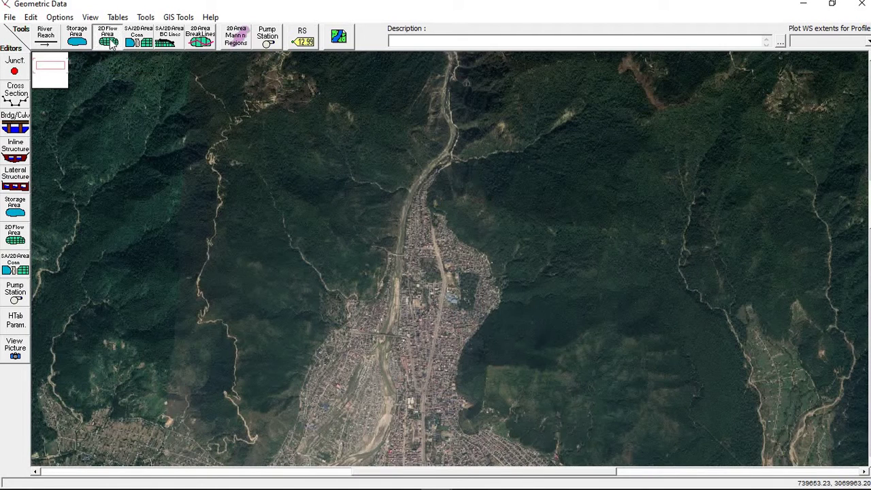
click(434, 96)
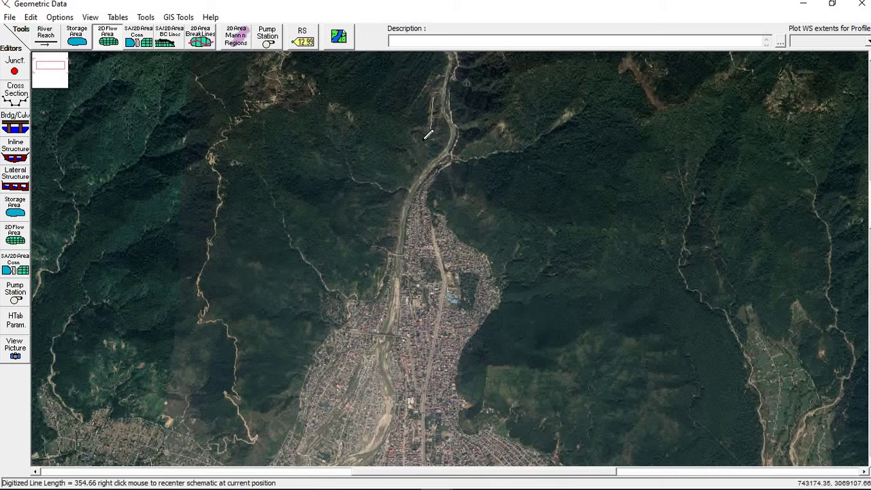
click(391, 187)
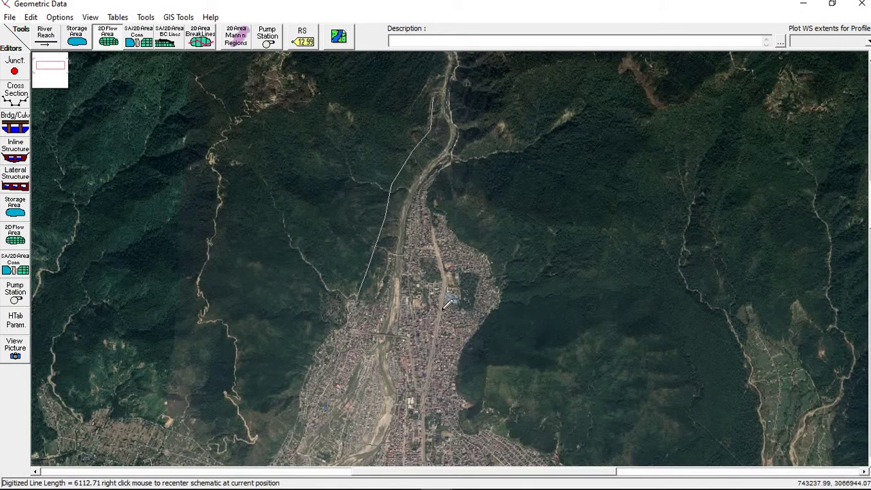
click(449, 183)
click(474, 107)
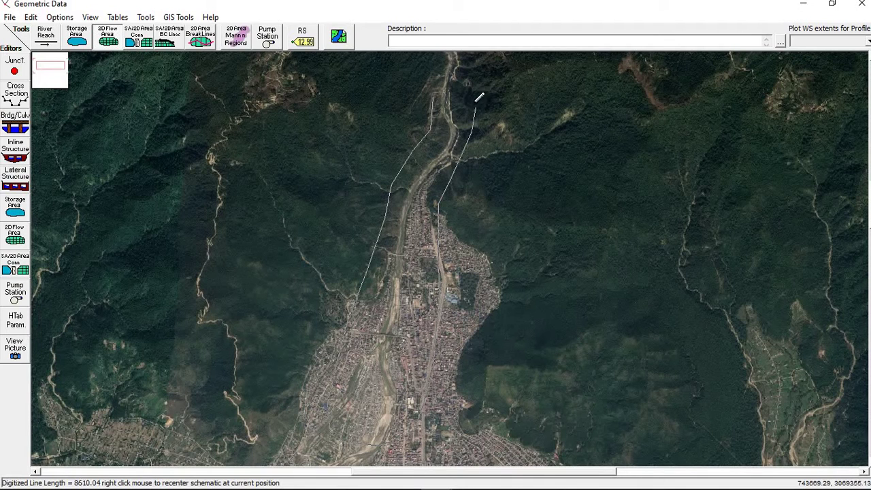
double_click(428, 92)
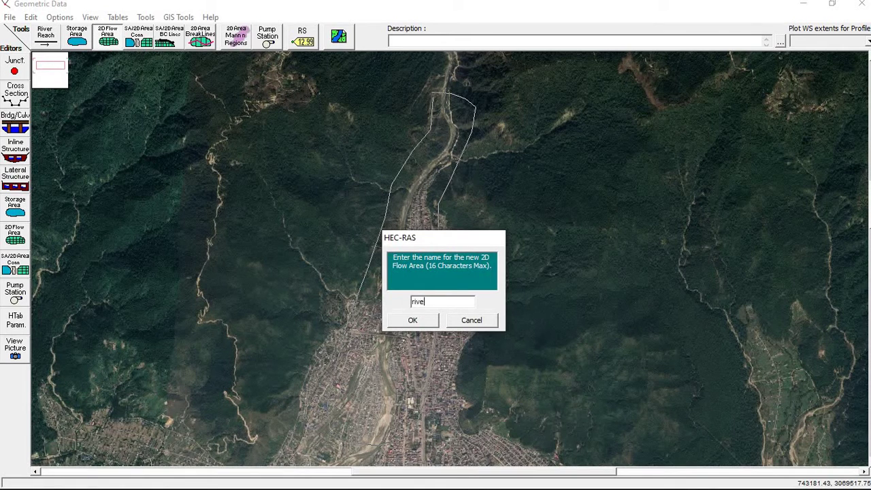
text(river)
key(Return)
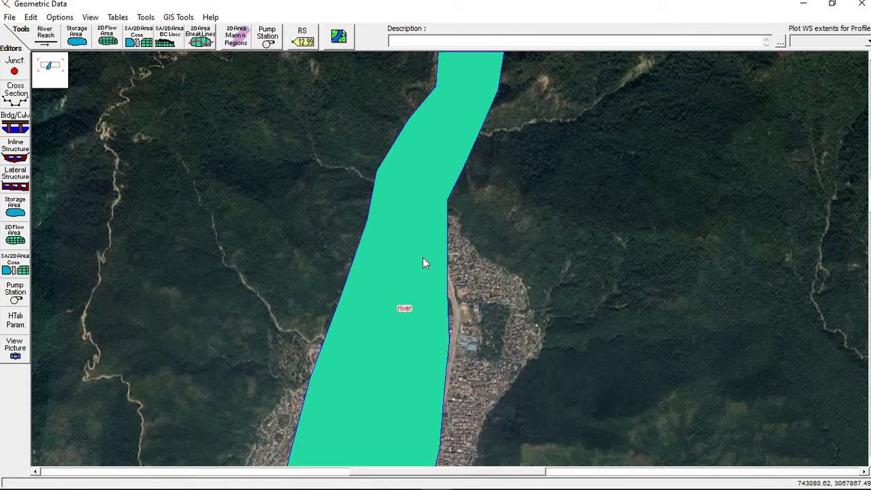
Step: Open the settings for generating regularly spaced computation points in the river 2D flow area
scroll(423, 264, down, 4)
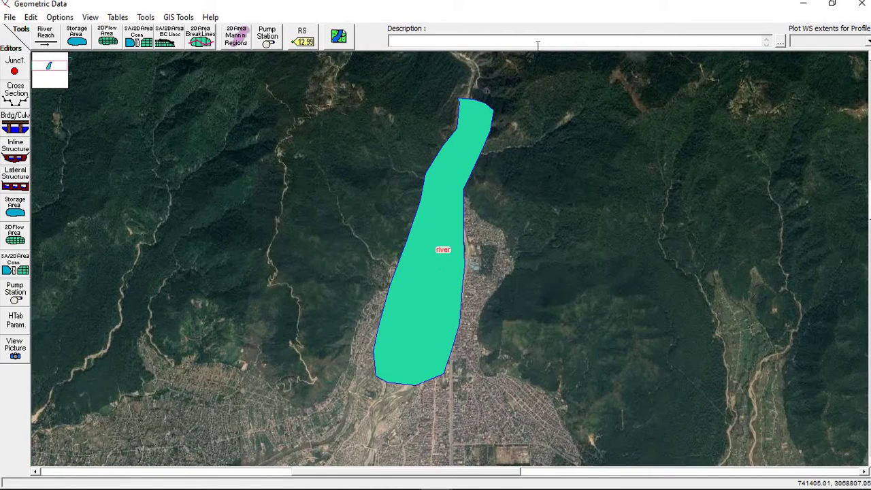
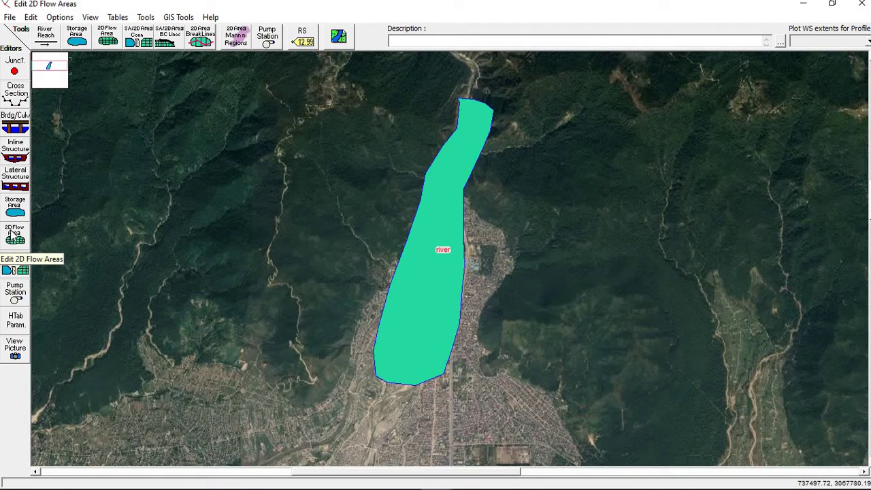
click(13, 233)
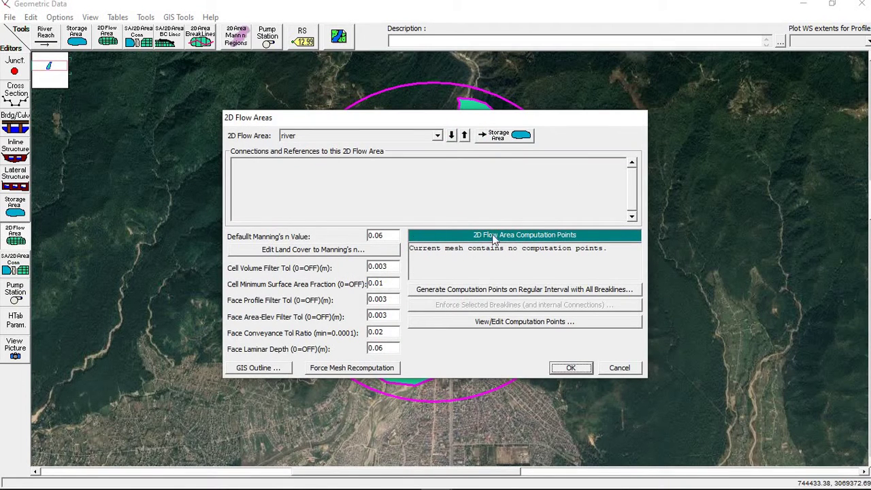
click(438, 291)
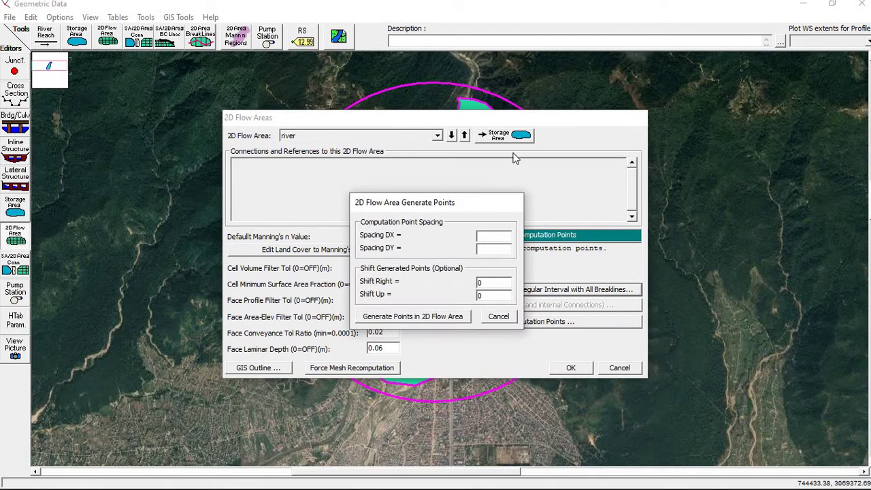
text(50)
click(502, 249)
text(50)
key(BackSpace)
key(BackSpace)
key(shift+Tab)
key(BackSpace)
Step: Generate the river area's computation points with DX and DY spacing of 70 and accept the 2D flow area settings
text(70)
click(493, 248)
text(70)
click(408, 317)
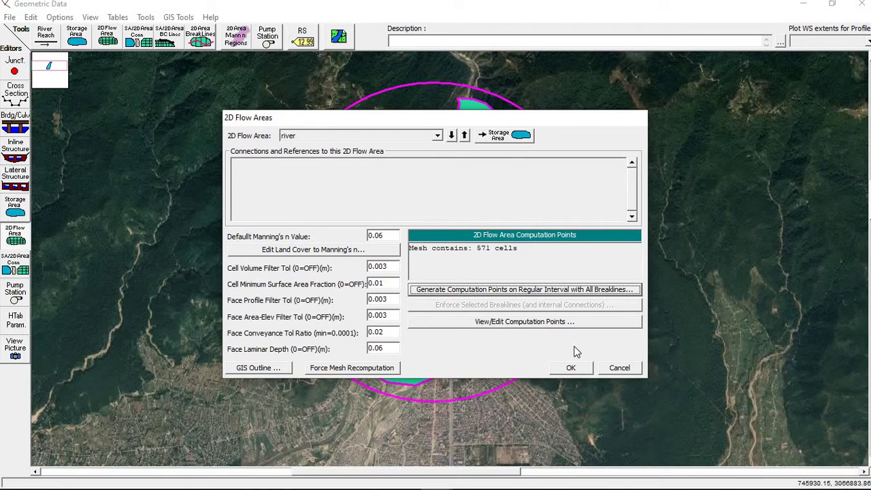
click(574, 369)
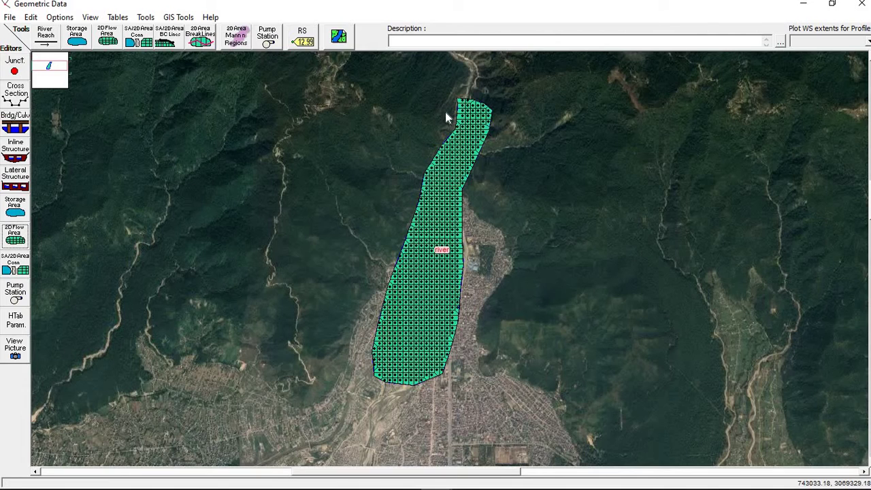
Step: Draw a boundary condition line along the northern end of the river 2D flow area and name it upstream
click(166, 43)
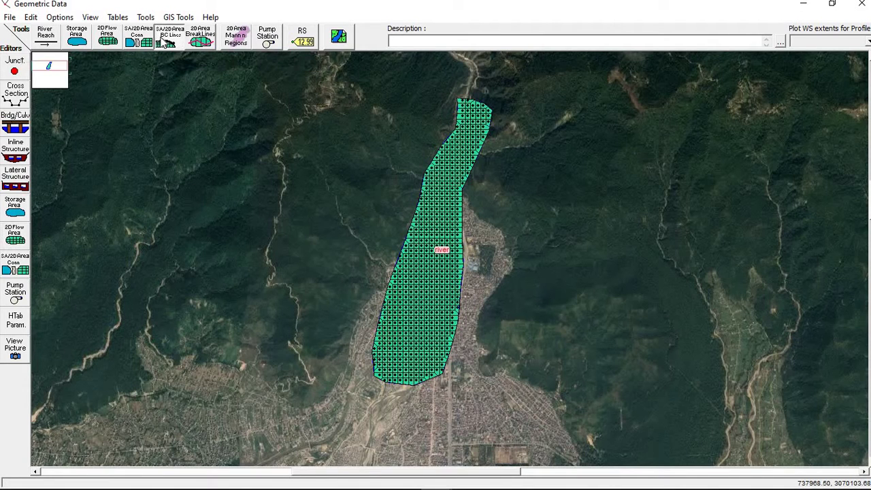
click(459, 96)
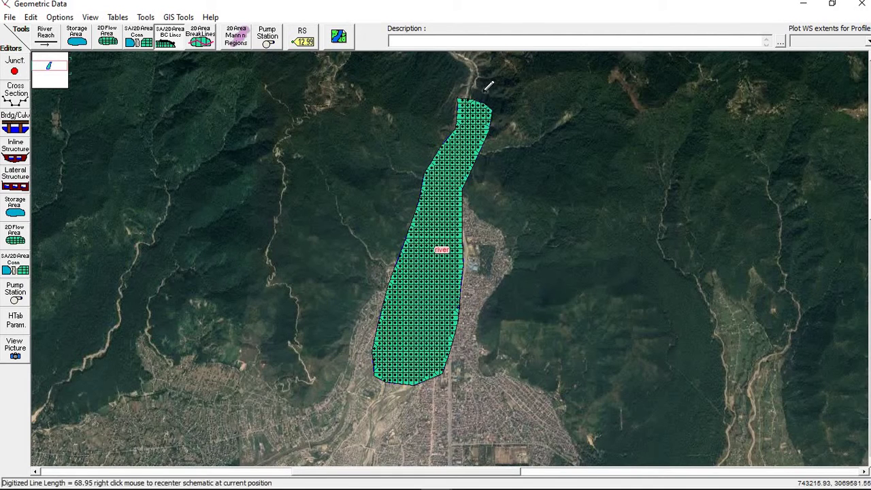
double_click(493, 113)
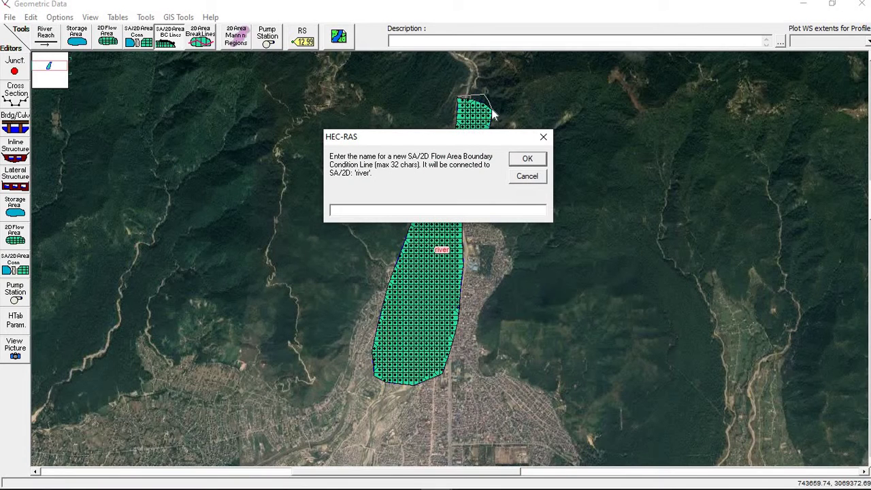
text(upstream)
click(517, 158)
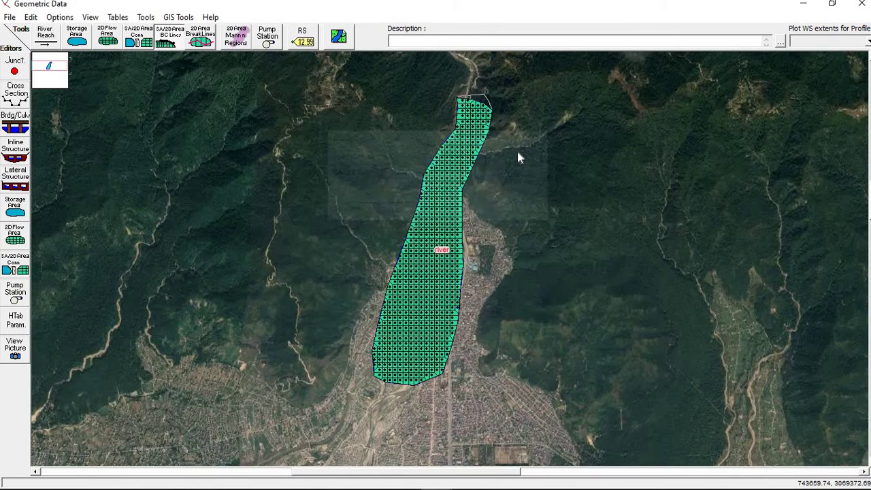
Step: Draw a boundary condition line along the southern end of the river 2D flow area and name it downstream
click(166, 48)
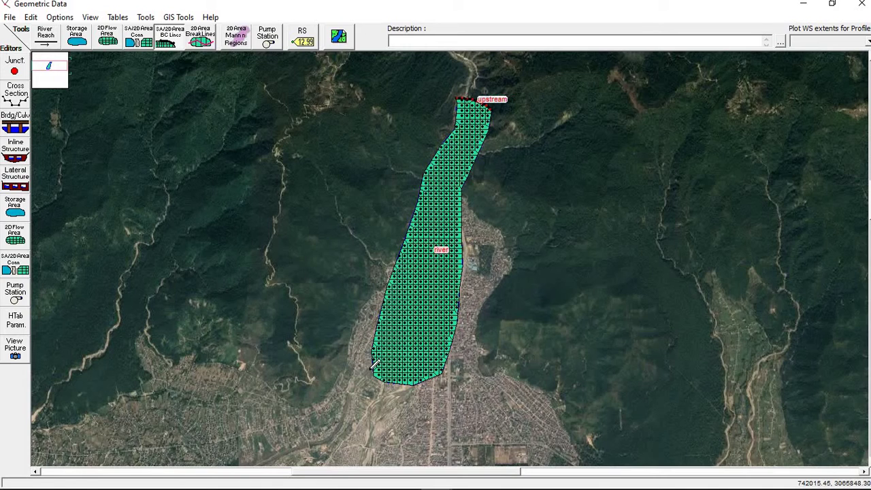
click(373, 371)
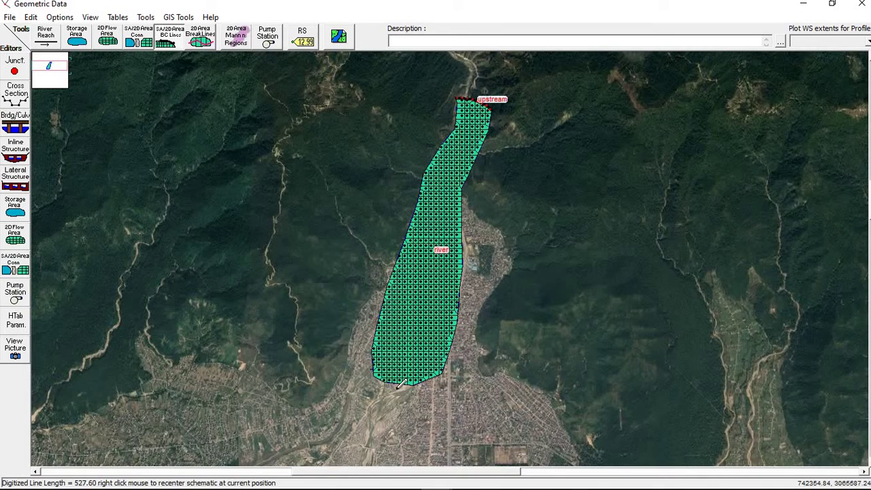
double_click(433, 383)
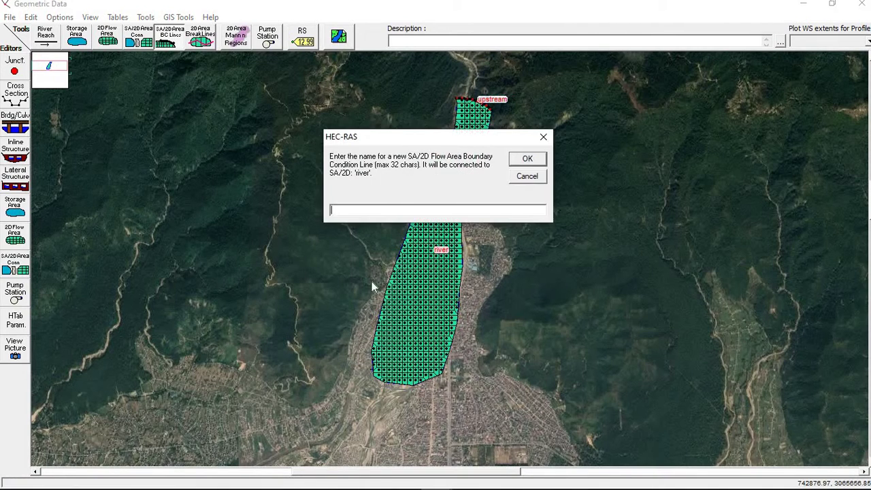
text(downstream)
click(539, 161)
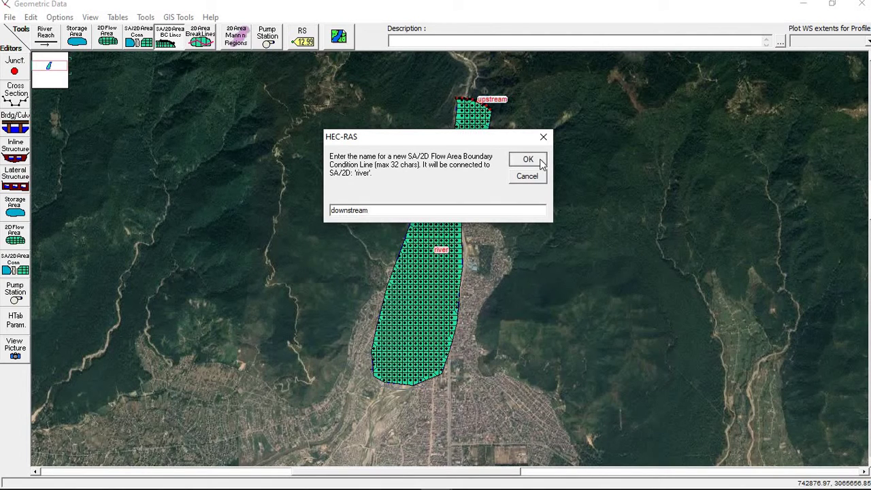
Step: Save the geometry data with the title geo and close the geometry editor
click(9, 17)
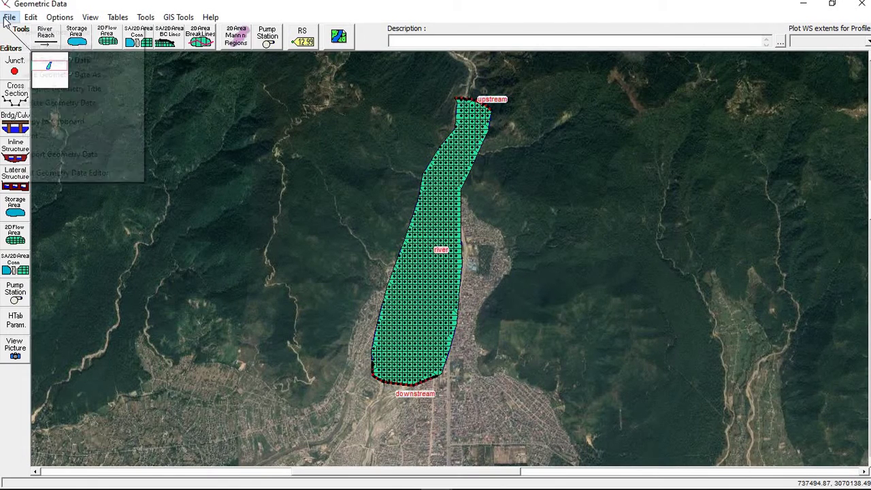
click(51, 62)
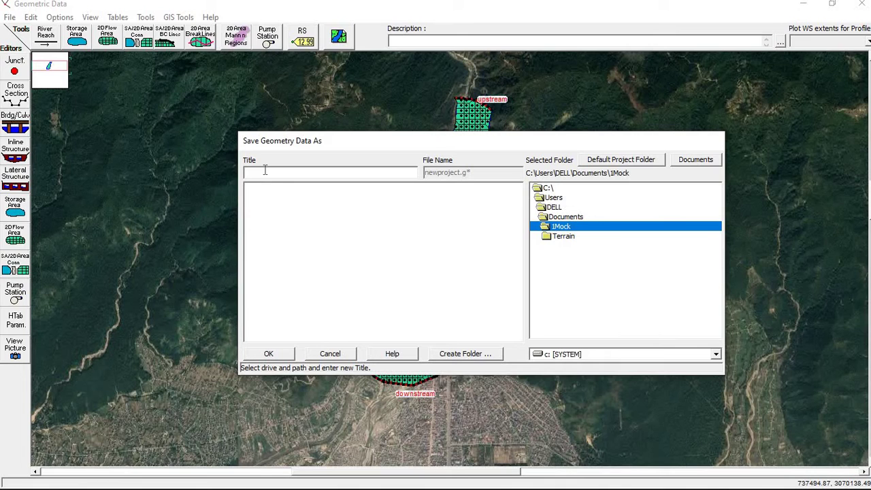
text(geo)
click(284, 353)
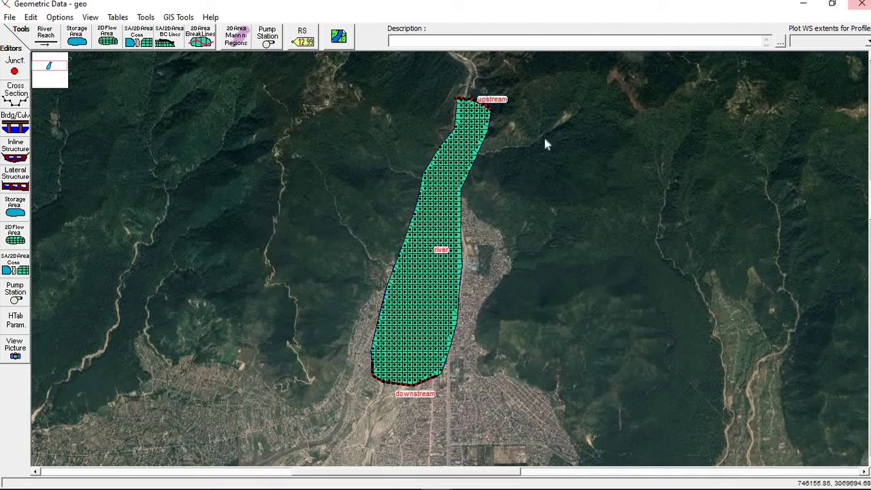
key(alt+F4)
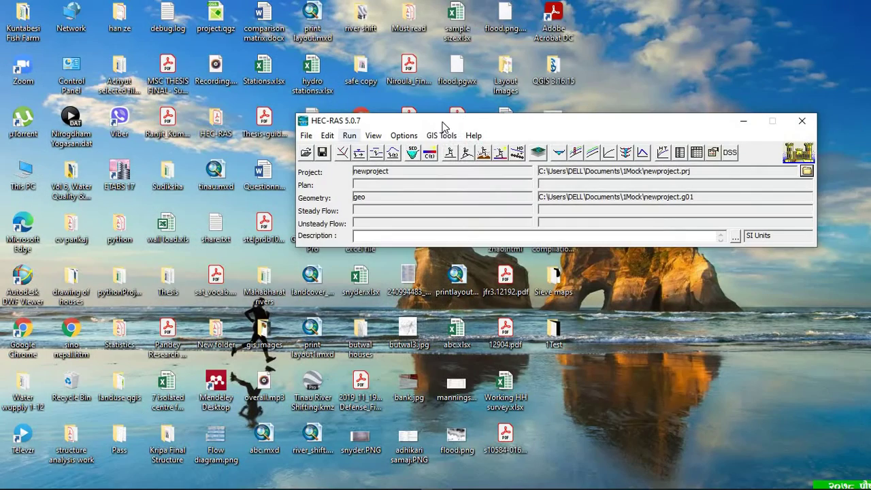
Step: Open RAS Mapper full size and display the 2D Flow Areas layer of the geo geometry
click(439, 136)
click(443, 148)
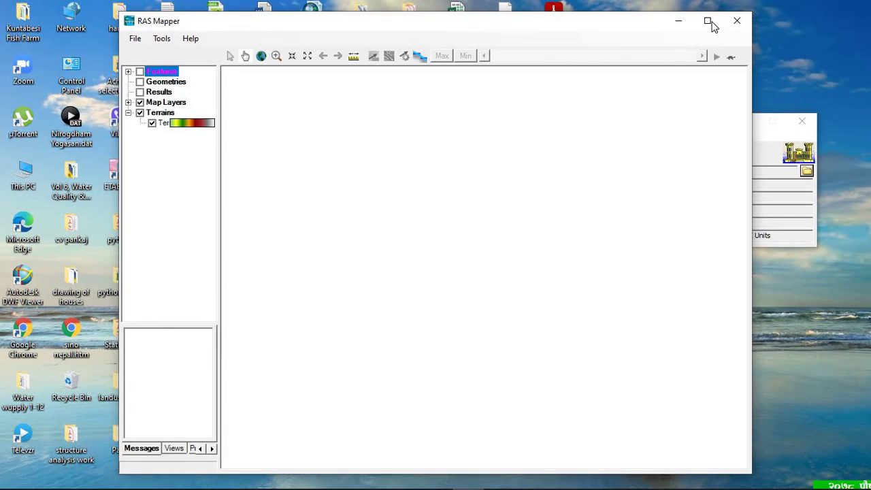
click(707, 21)
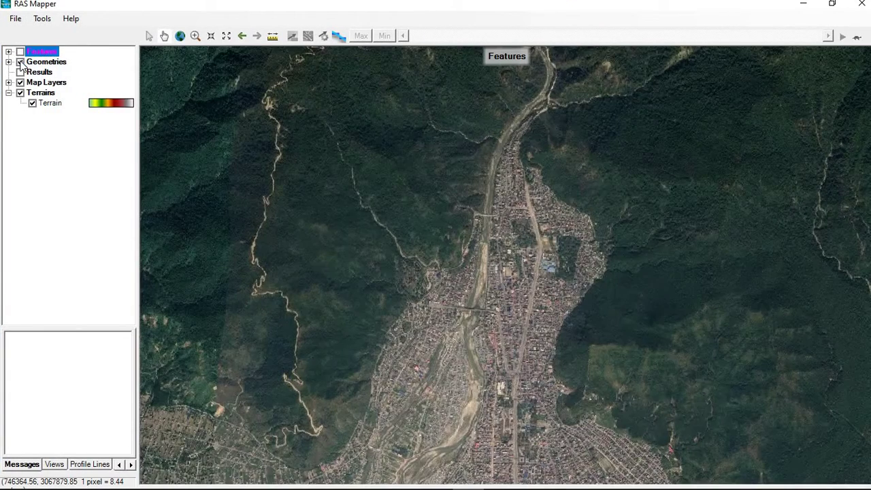
click(8, 62)
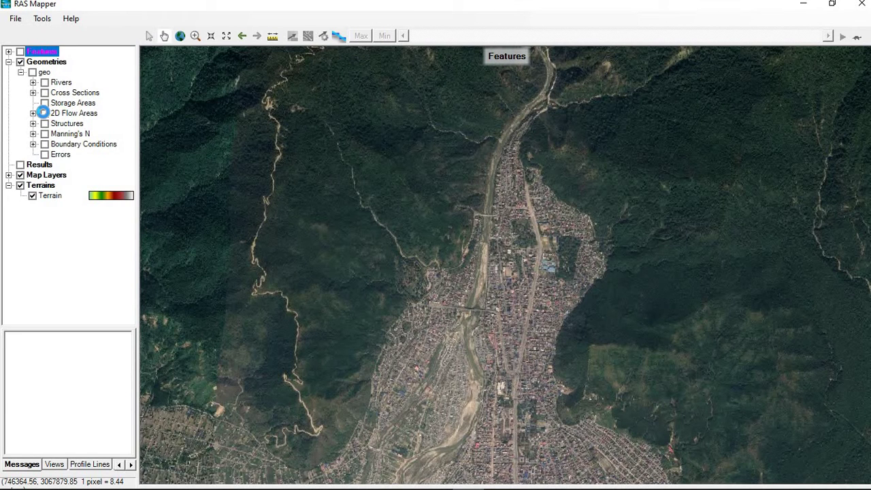
click(44, 113)
Step: Examine the river mesh over the satellite imagery from its northern to its southern end
scroll(523, 155, down, 1)
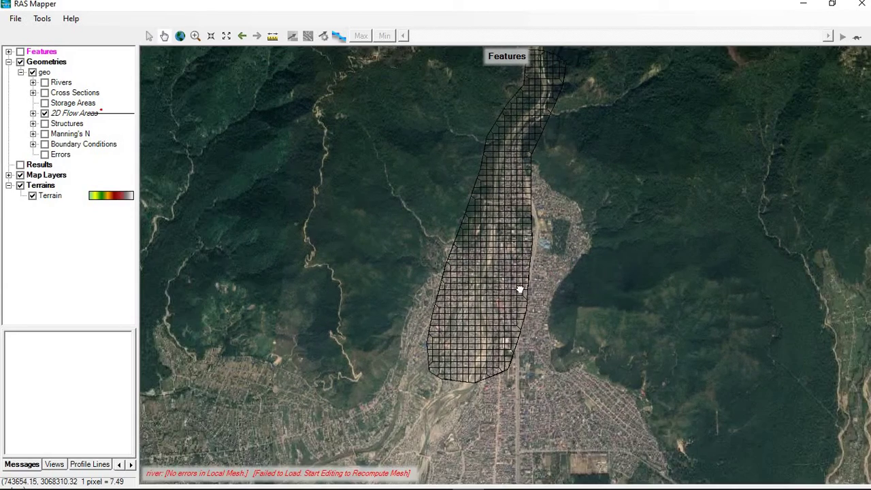
drag(570, 156, 504, 238)
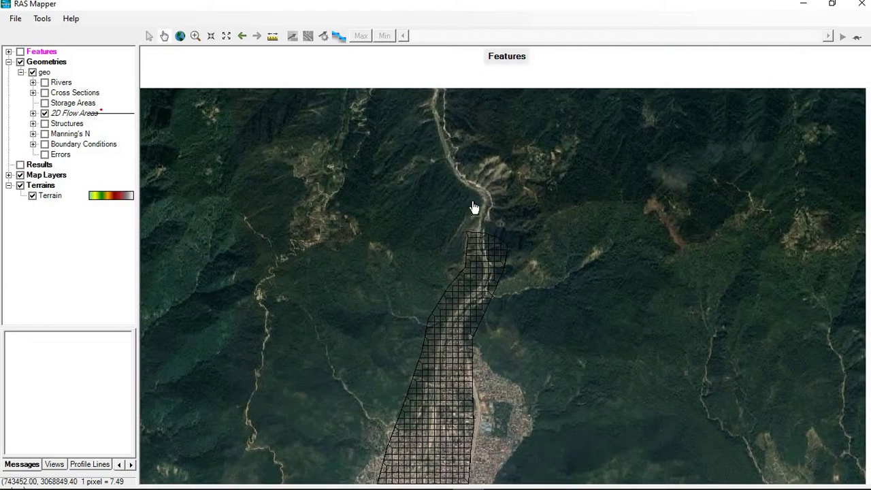
drag(482, 320, 496, 198)
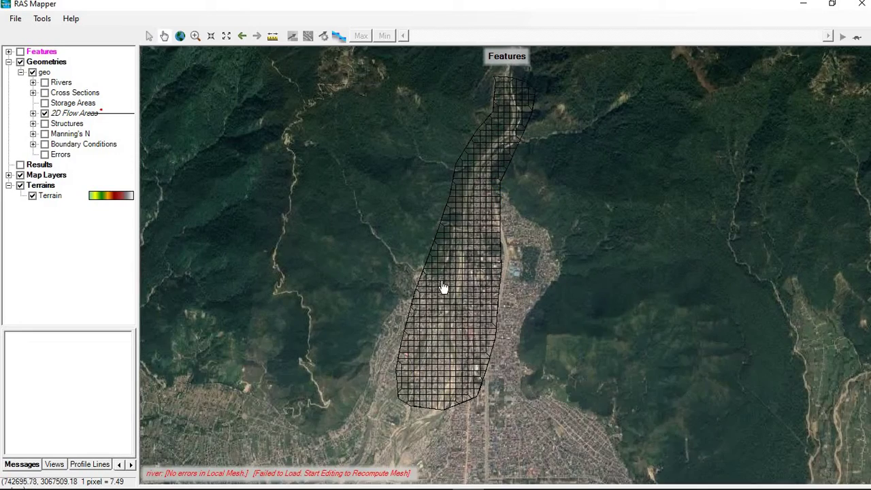
drag(467, 252, 454, 293)
scroll(453, 322, up, 3)
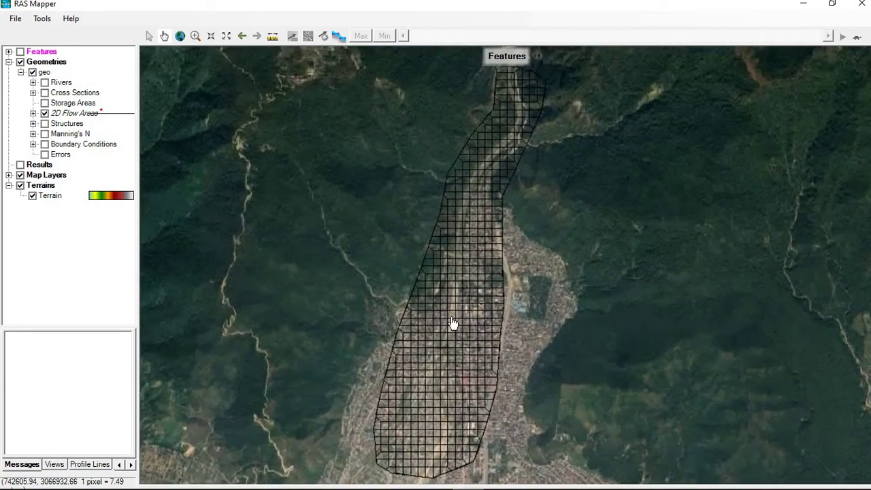
drag(469, 321, 477, 205)
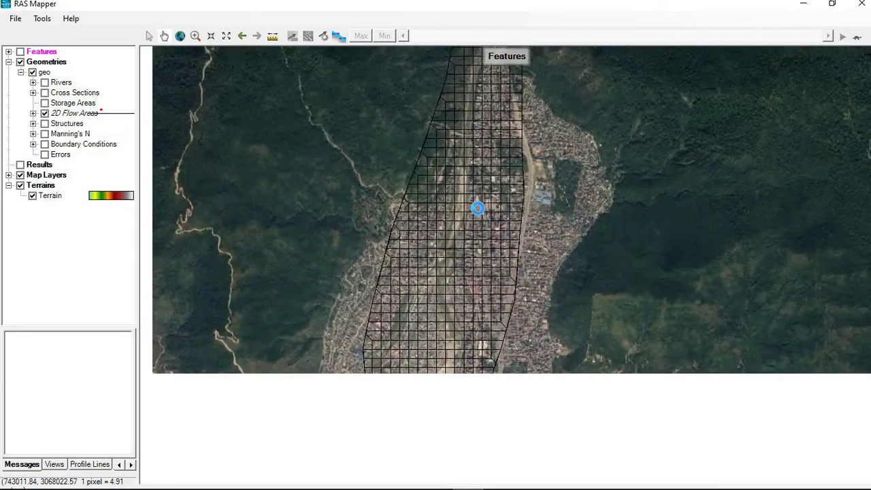
scroll(444, 276, up, 2)
Step: Display the Perimeters layer of the 2D flow areas and start editing its geometry
click(32, 113)
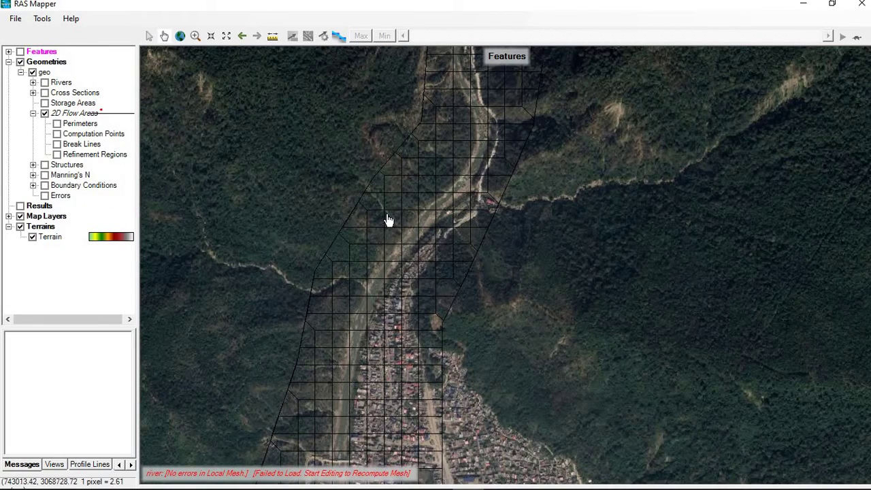
scroll(394, 211, down, 1)
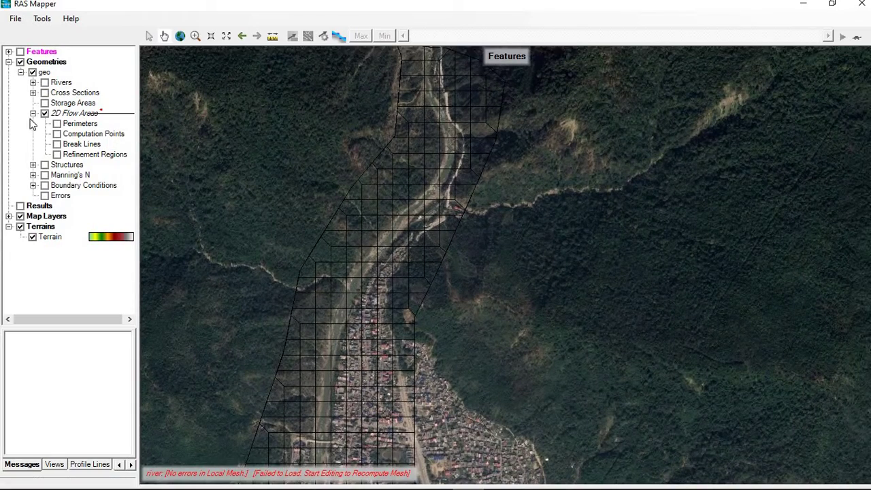
click(57, 123)
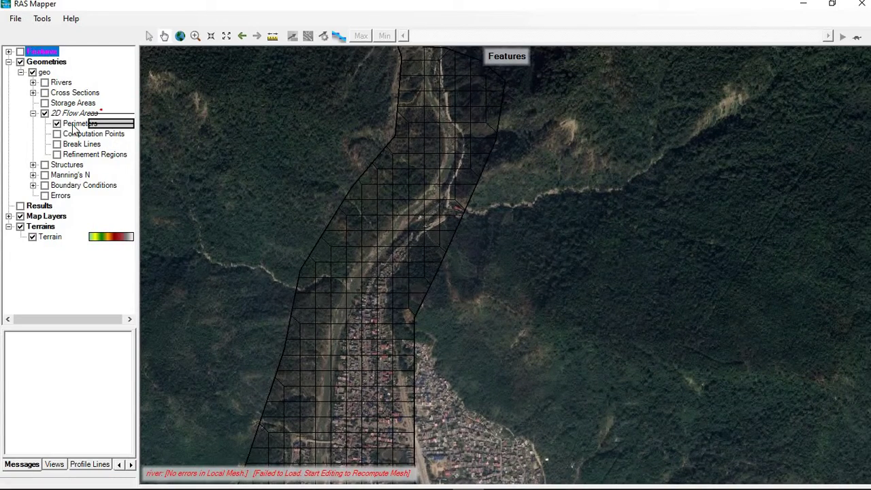
right_click(73, 125)
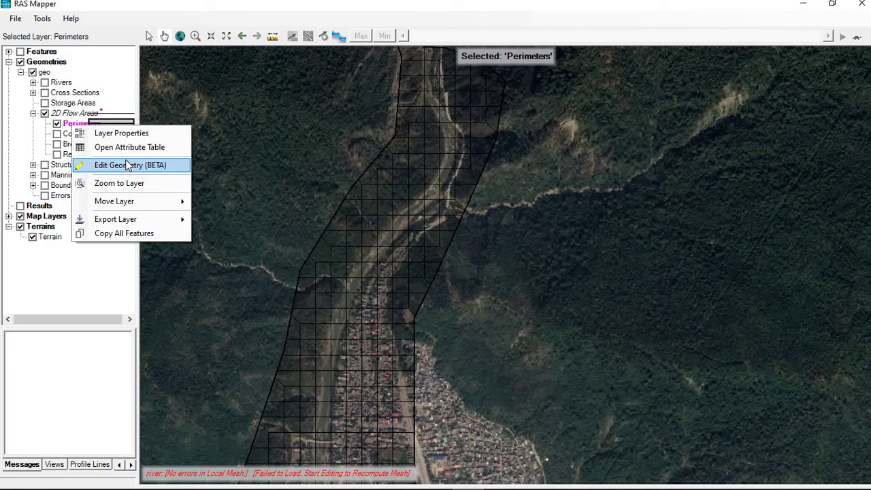
click(128, 165)
click(308, 255)
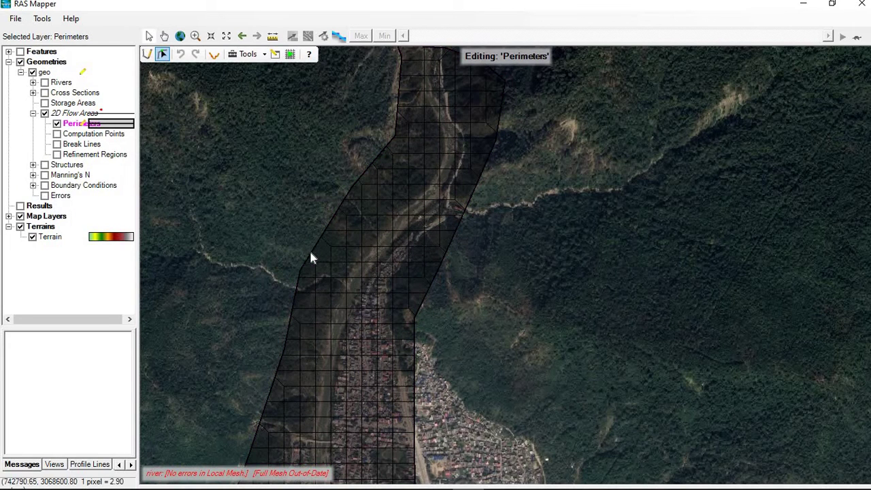
Step: Reshape the river perimeter around the northern bend by moving two west-side and three east-side vertices to follow the channel more closely
click(312, 256)
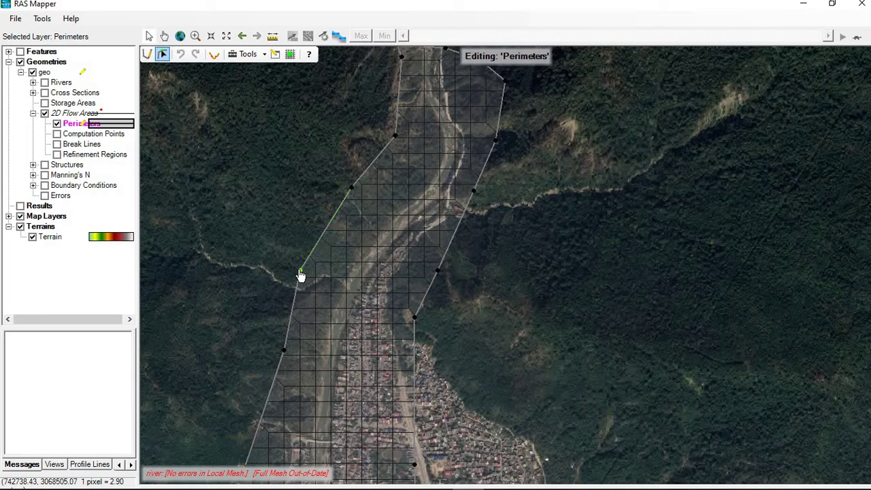
drag(300, 271, 317, 282)
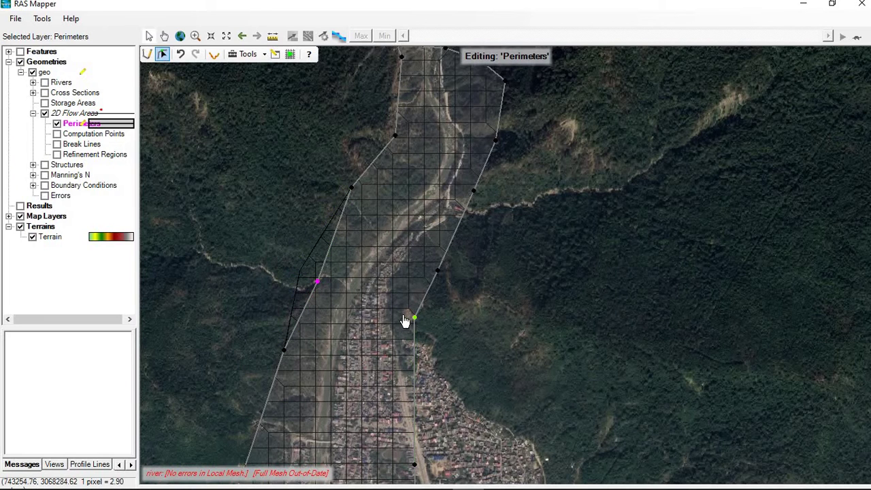
drag(413, 316, 403, 312)
drag(436, 271, 413, 253)
drag(472, 192, 483, 192)
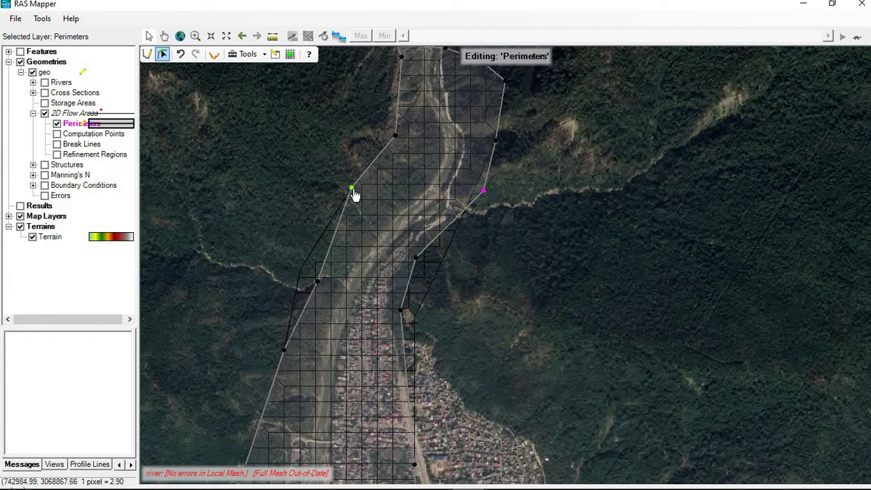
drag(351, 189, 375, 197)
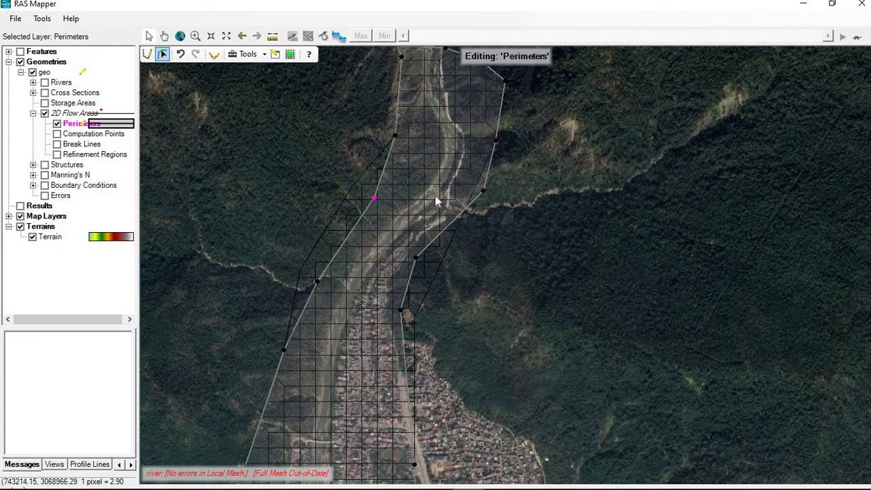
Step: Check the rest of the perimeter down to its southern end, then stop editing and save the edits to geo
scroll(436, 195, down, 1)
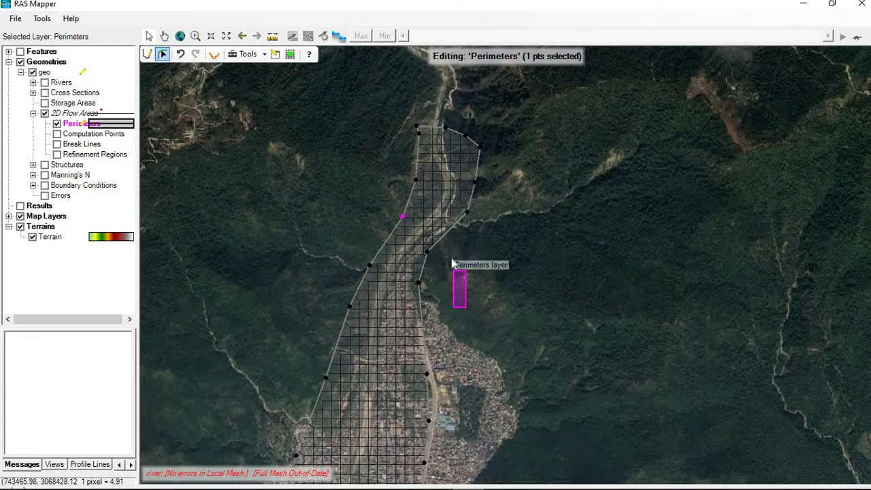
click(423, 197)
key(Down)
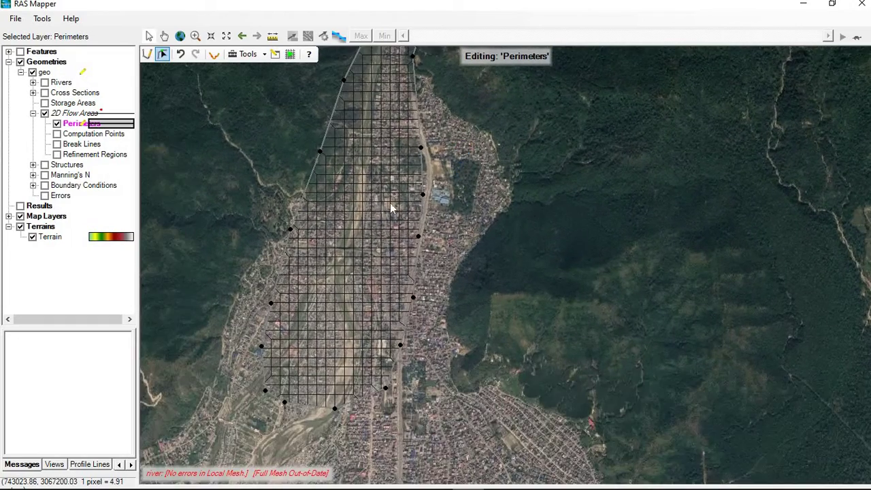
drag(466, 272, 556, 108)
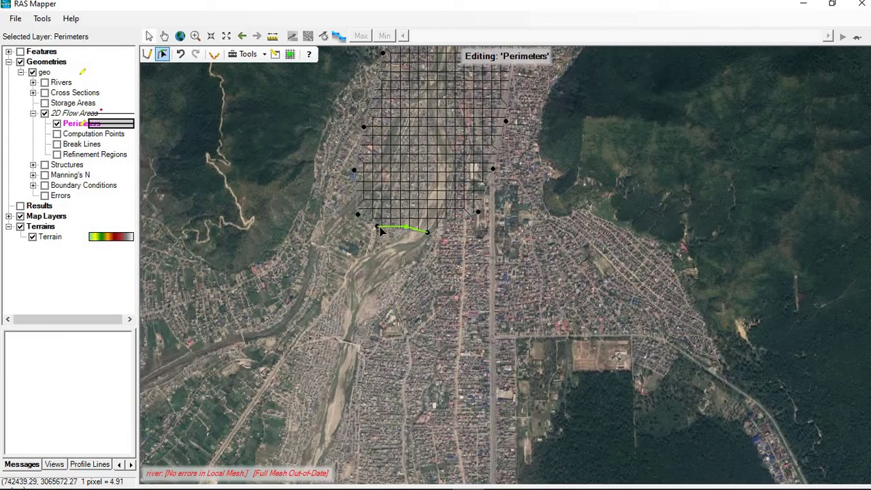
right_click(74, 126)
click(104, 166)
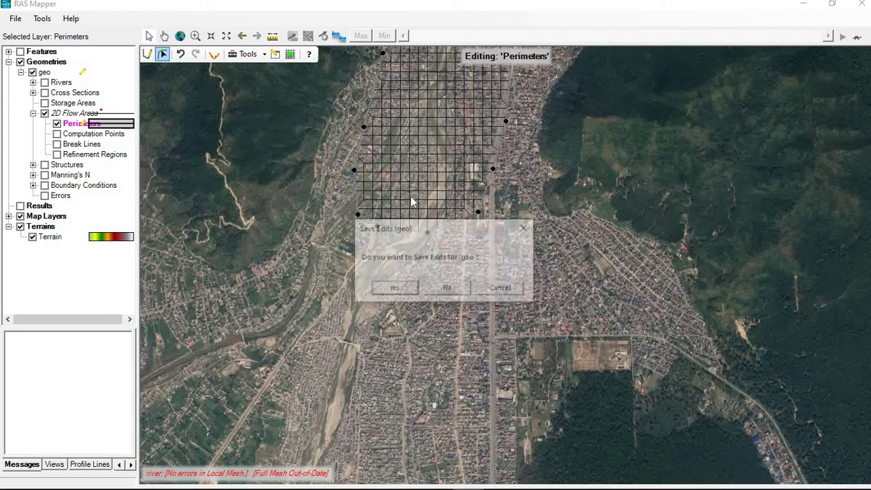
click(394, 289)
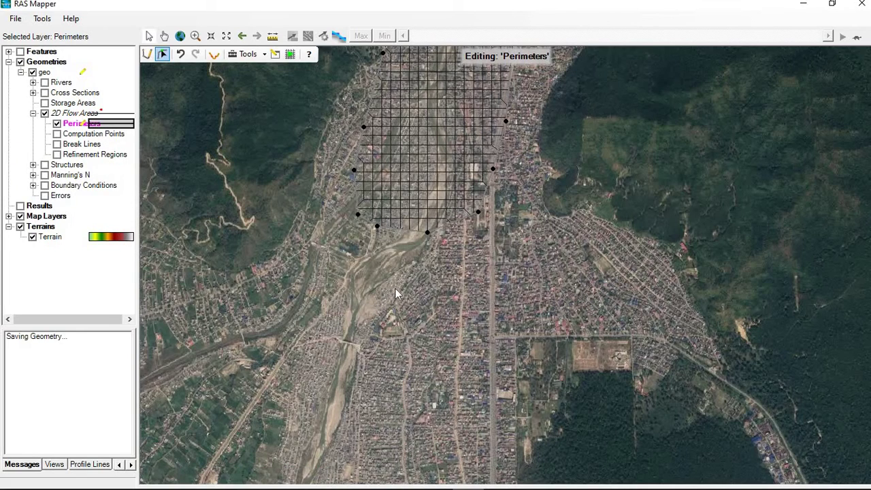
Step: Inspect the mesh within the reshaped river perimeter along its full length and close RAS Mapper
scroll(387, 223, down, 2)
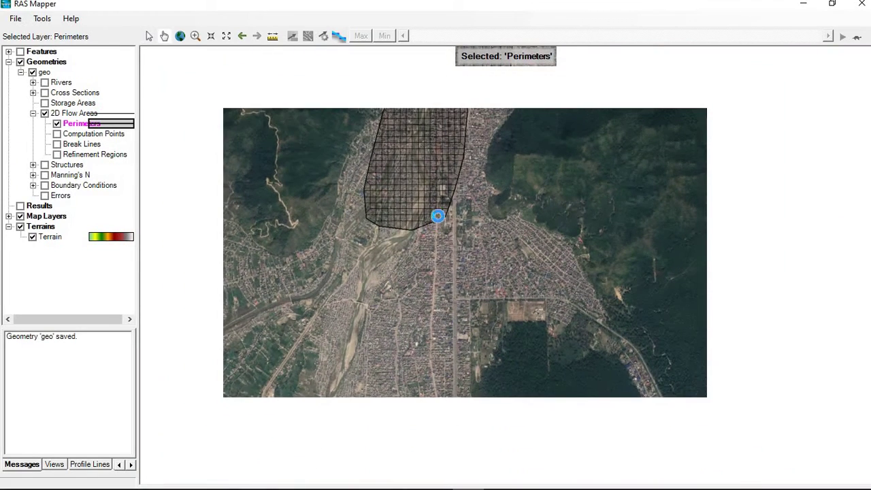
scroll(437, 216, up, 4)
scroll(466, 306, up, 2)
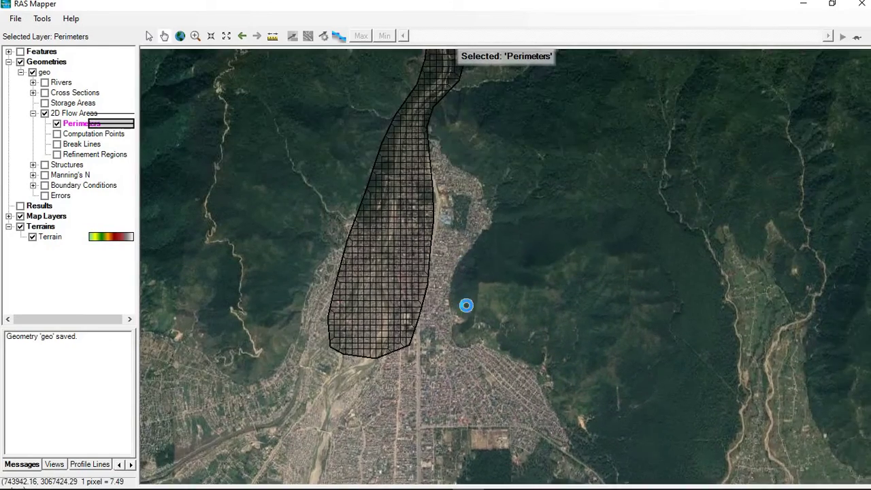
scroll(484, 219, down, 2)
scroll(455, 296, up, 2)
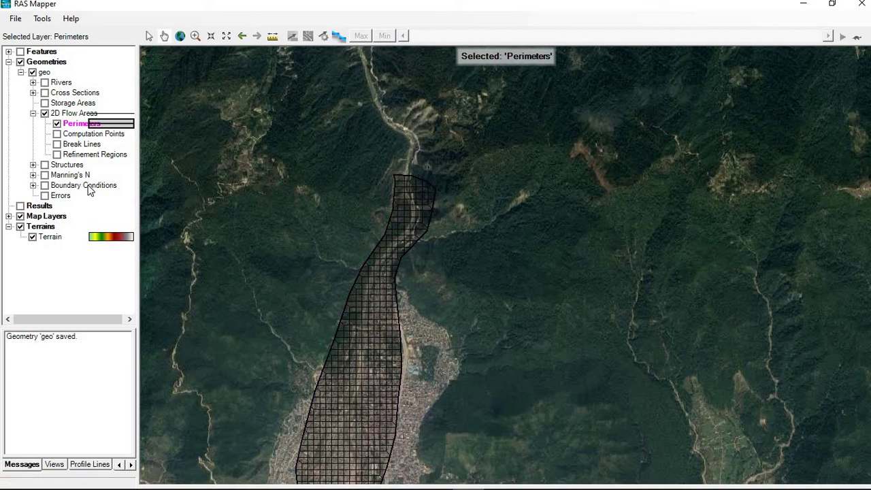
drag(337, 147, 338, 76)
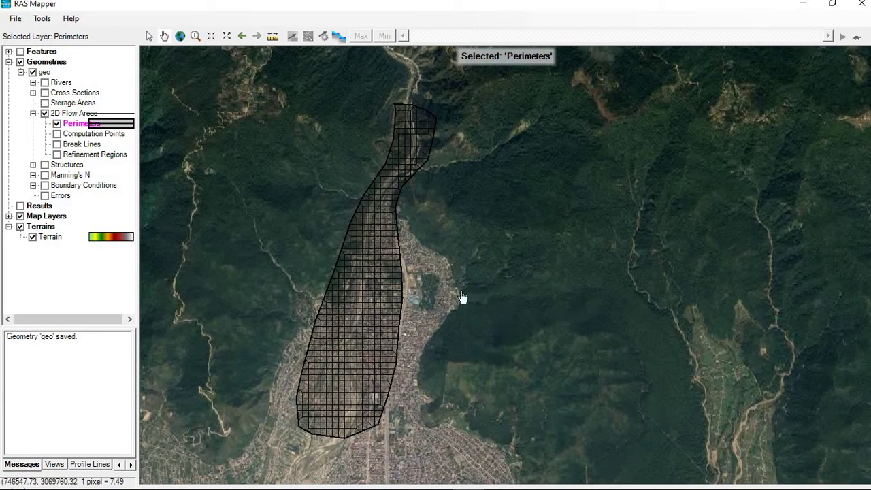
click(861, 4)
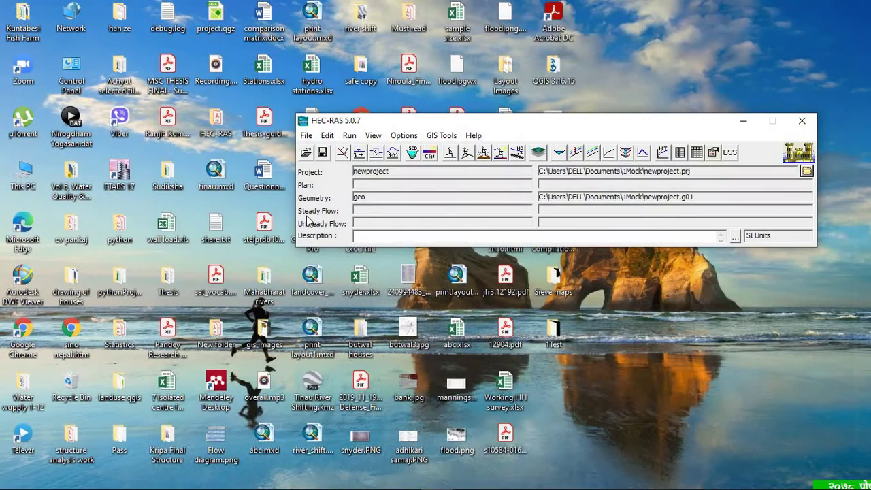
Step: Open the unsteady flow data and bring up the Flow Hydrograph table for the upstream boundary condition line
click(325, 137)
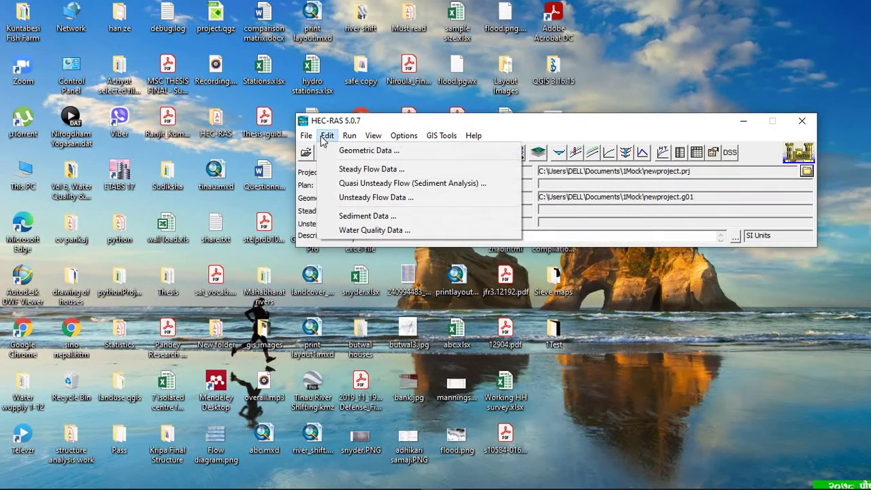
click(385, 198)
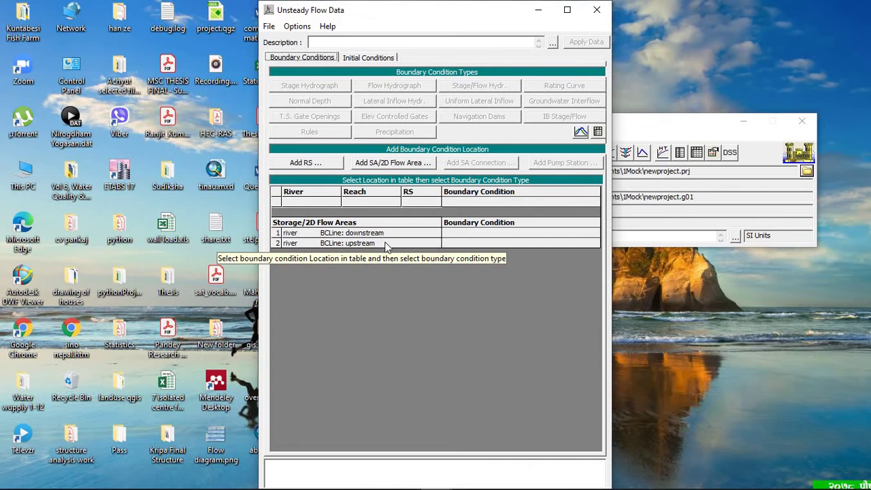
click(463, 243)
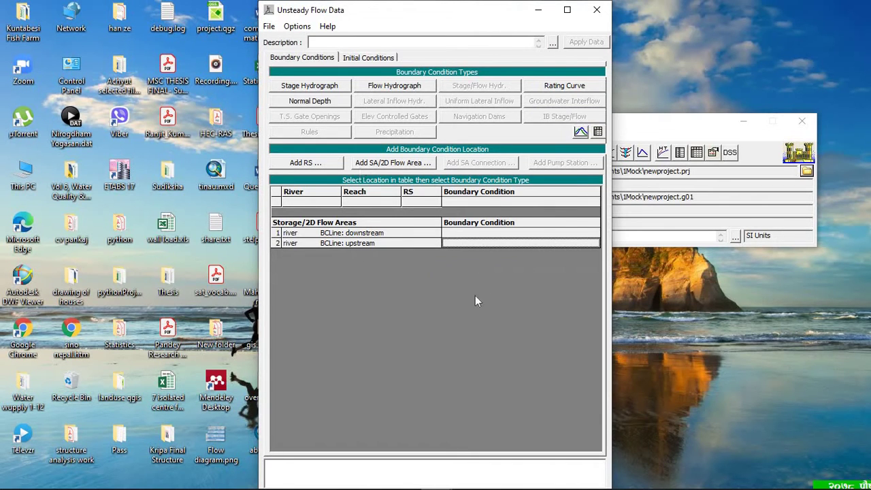
click(390, 87)
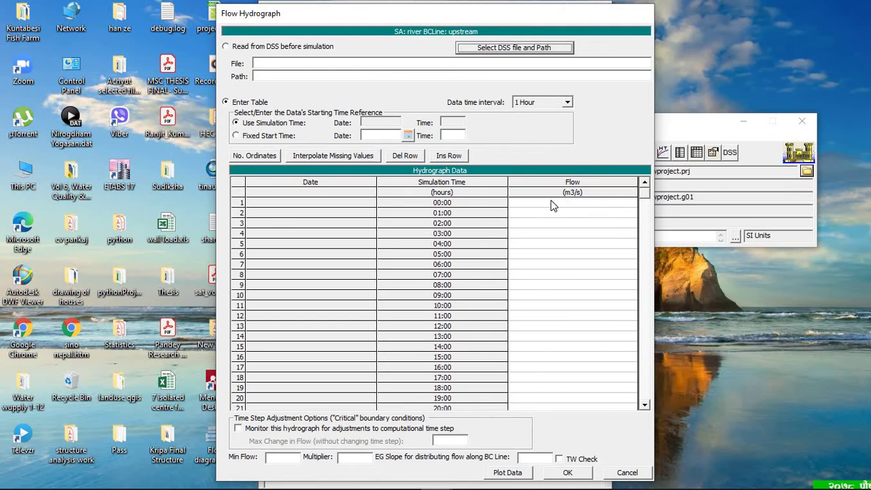
Step: Keep the 1 Hour data interval and give the upstream hydrograph a fixed start of 03Jun2020 at 0000
click(566, 102)
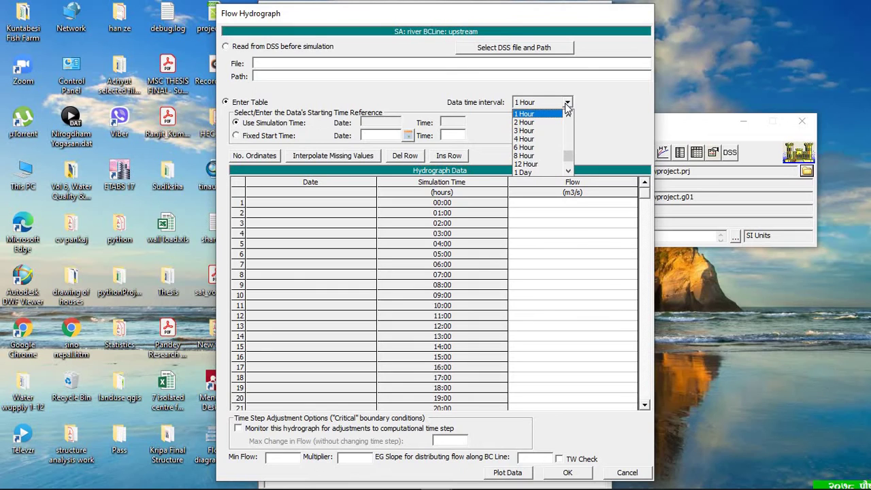
click(565, 104)
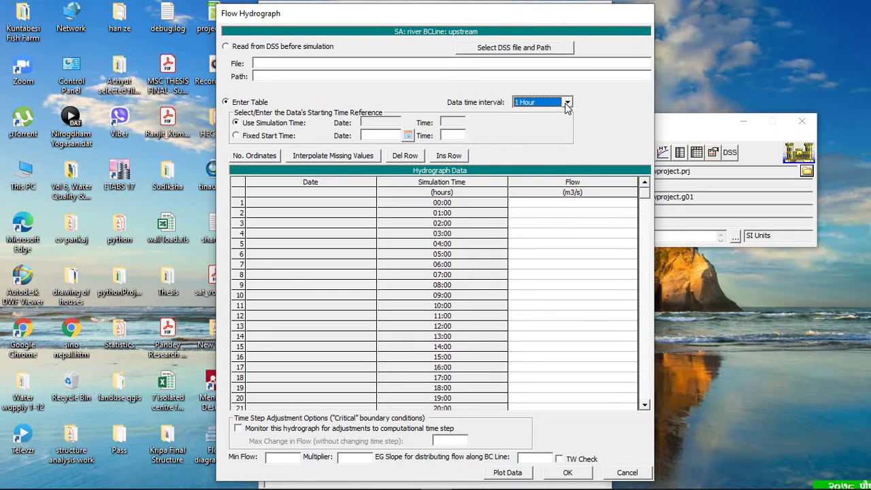
click(236, 136)
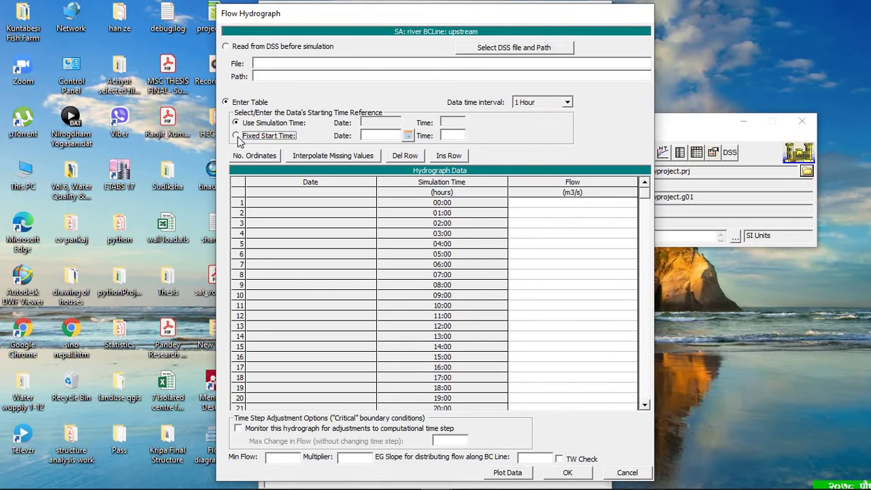
click(369, 136)
text(03Jun2020)
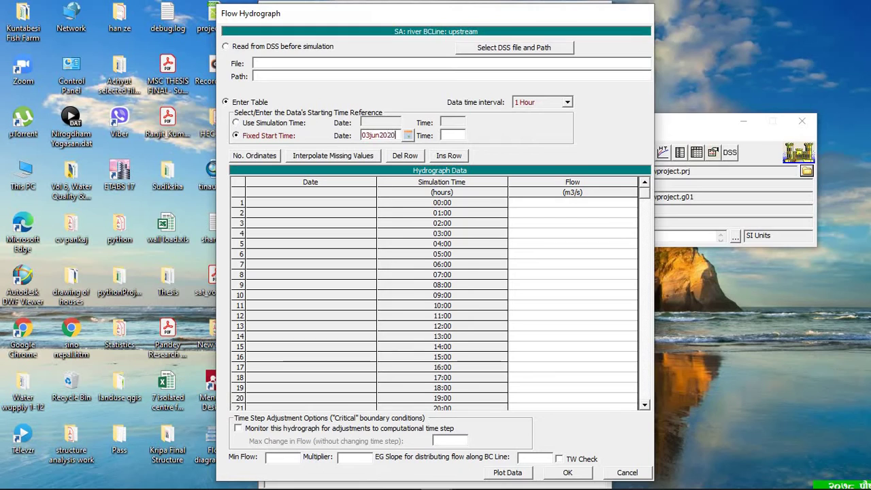
click(459, 134)
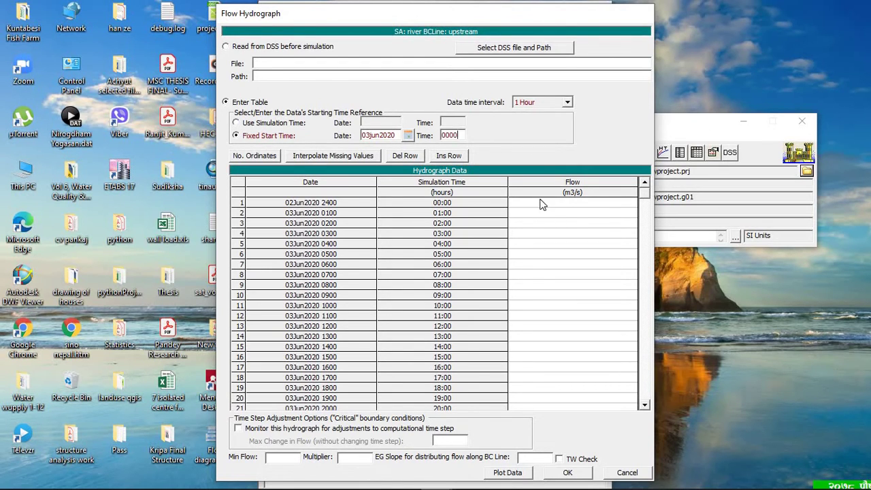
Step: Enter upstream flows of 0, 50, 70 and 90 m3/s for simulation hours 00:00 to 03:00
click(582, 204)
text(0)
key(Return)
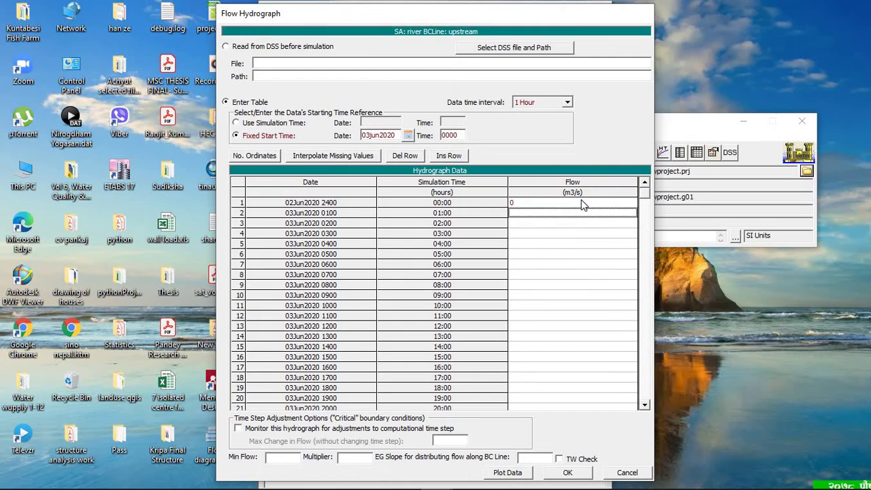
text(50)
key(Return)
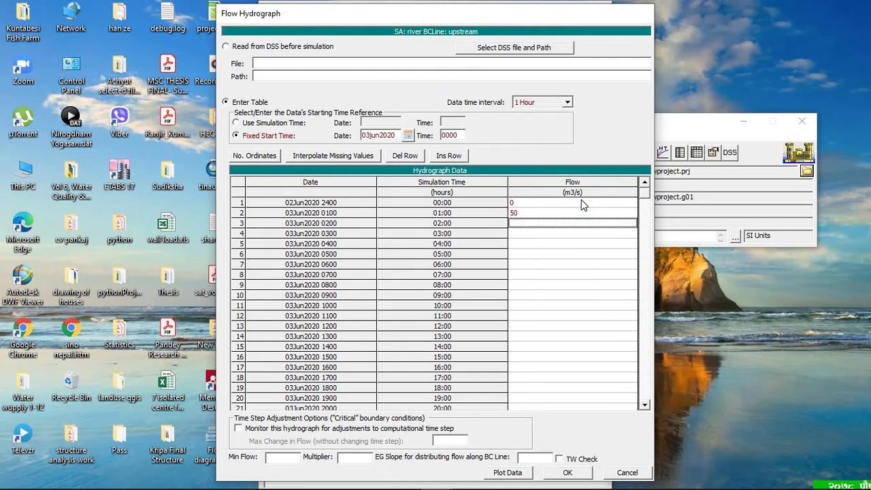
text(70)
key(Return)
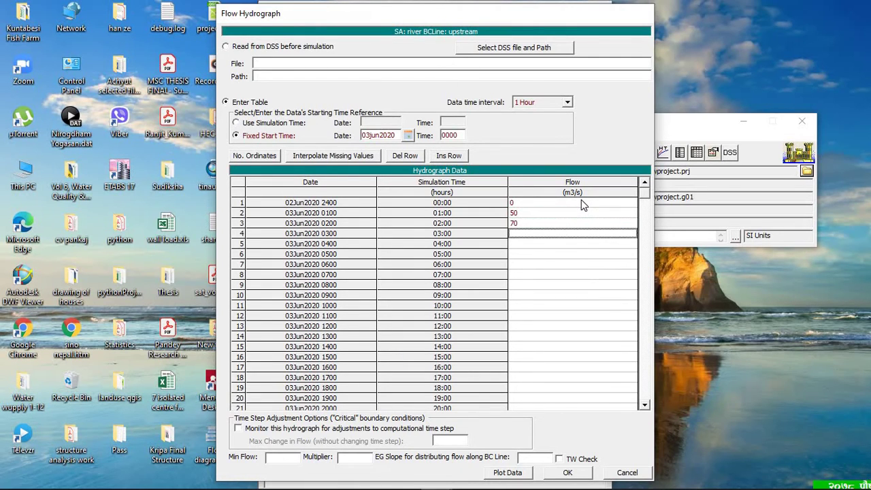
text(90)
Step: Enter upstream flows of 150 m3/s at 10:00, 200 m3/s at 16:00 and 500 m3/s at 19:00
click(542, 311)
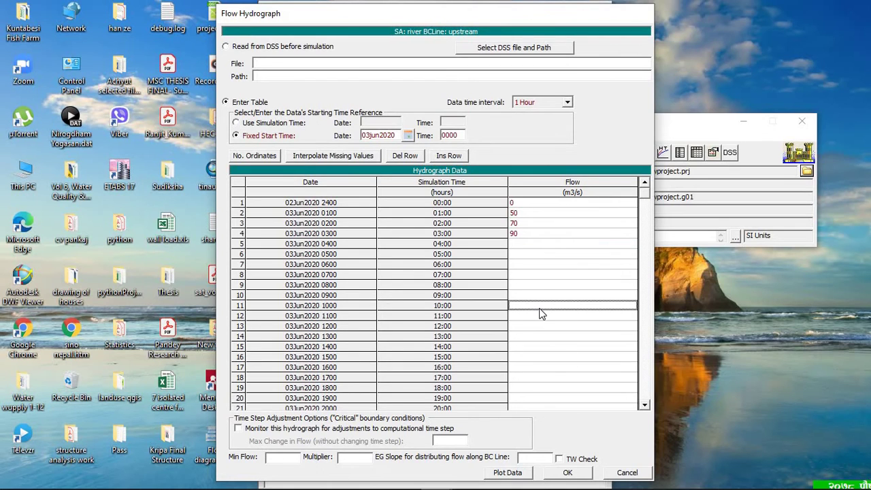
text(150)
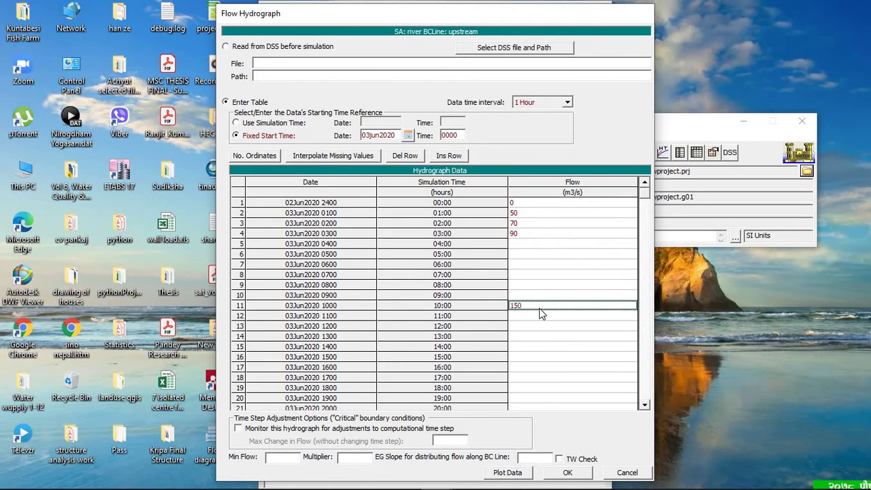
click(534, 371)
text(200)
key(Return)
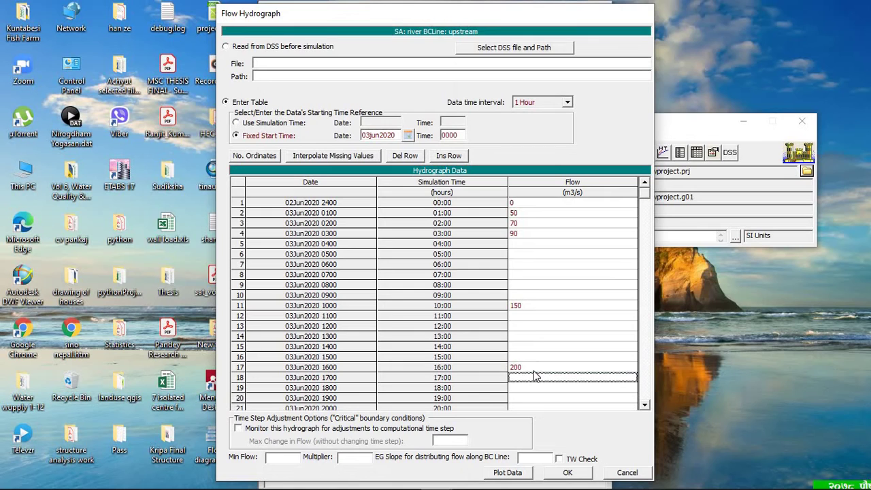
click(551, 398)
text(500)
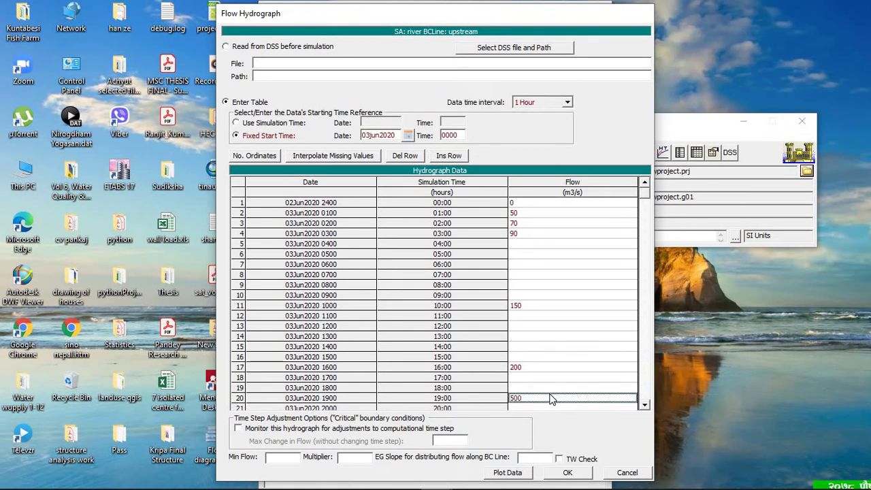
key(Return)
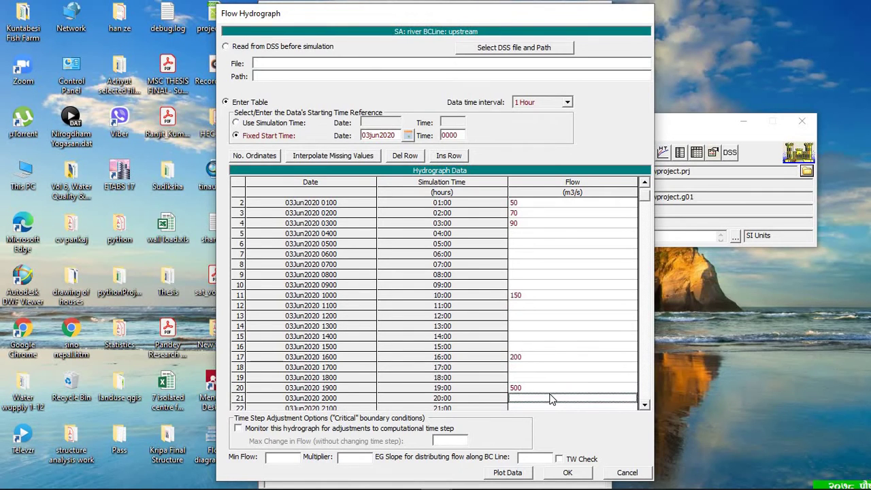
Step: Interpolate the missing flow values, set the EG slope along the BC line to 0.15, and accept the hydrograph
click(315, 158)
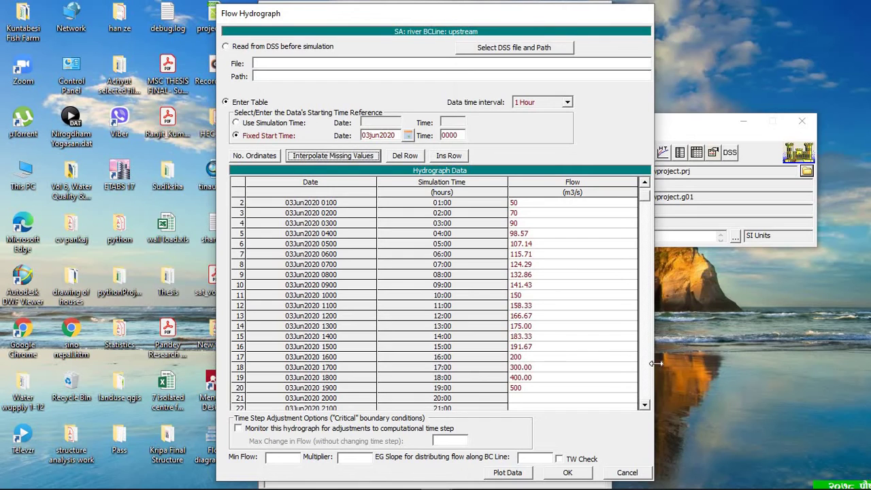
scroll(645, 195, up, 1)
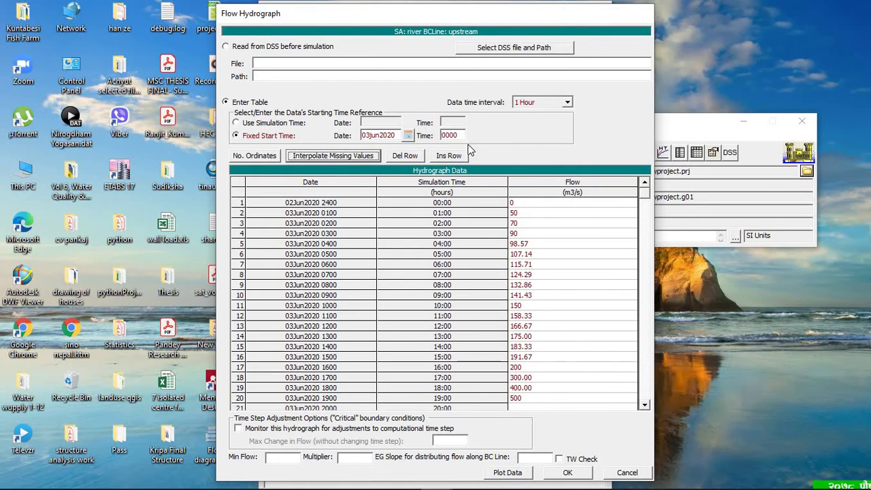
click(530, 458)
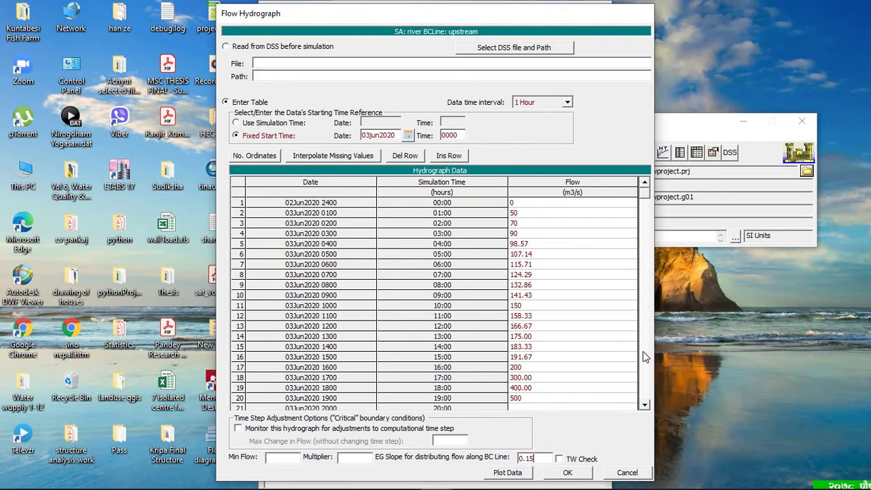
click(566, 474)
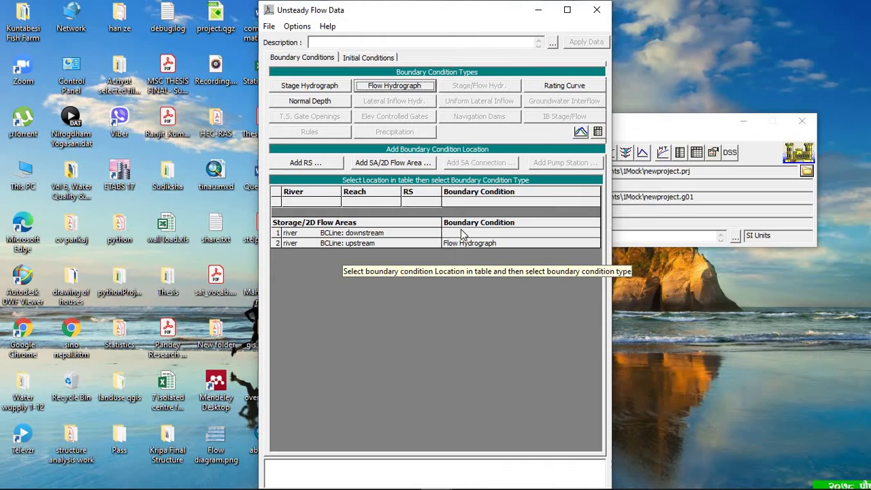
Step: Assign a Normal Depth boundary condition with a friction slope to the downstream BC line
click(462, 234)
click(309, 101)
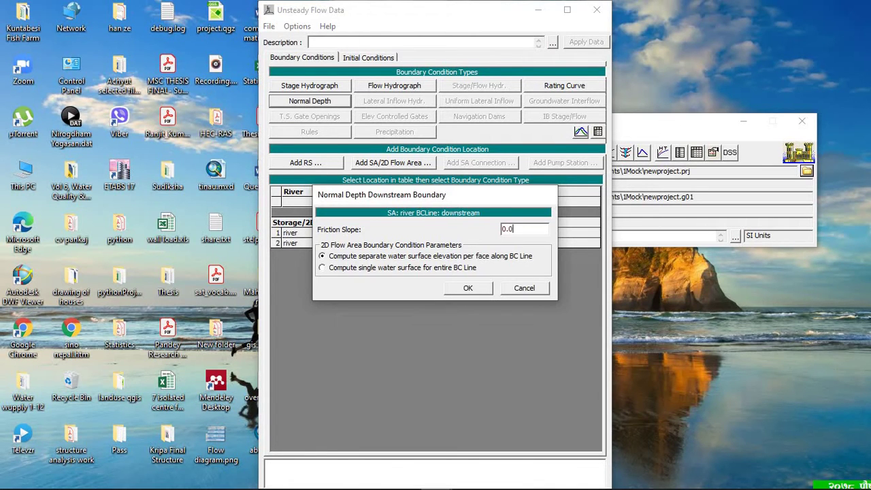
click(468, 288)
Step: Save the unsteady flow data with the title "unsteady" and close its editor
click(269, 27)
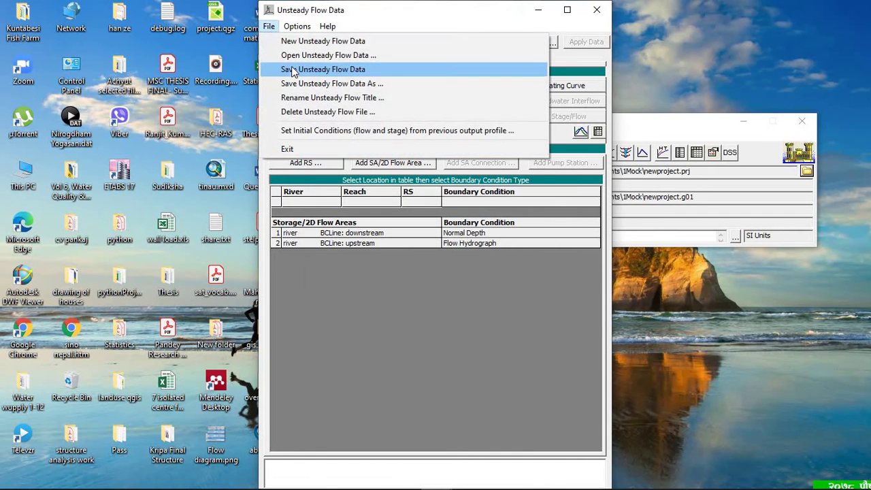
click(306, 70)
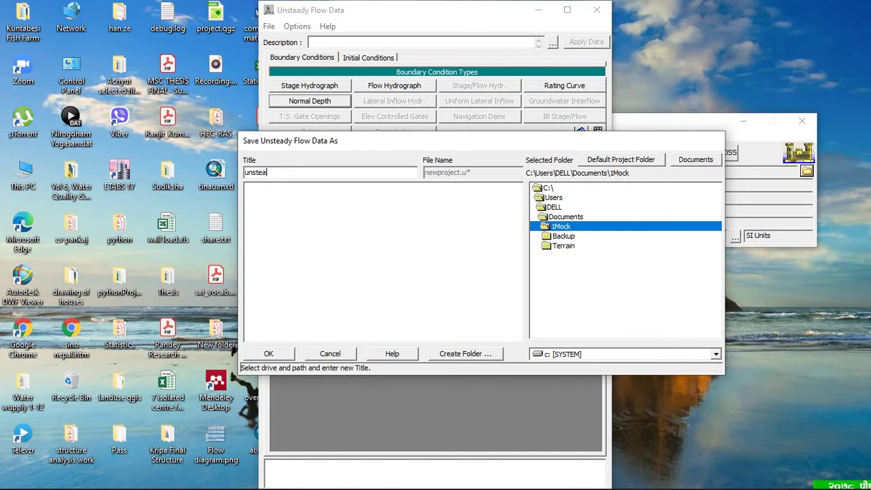
click(278, 355)
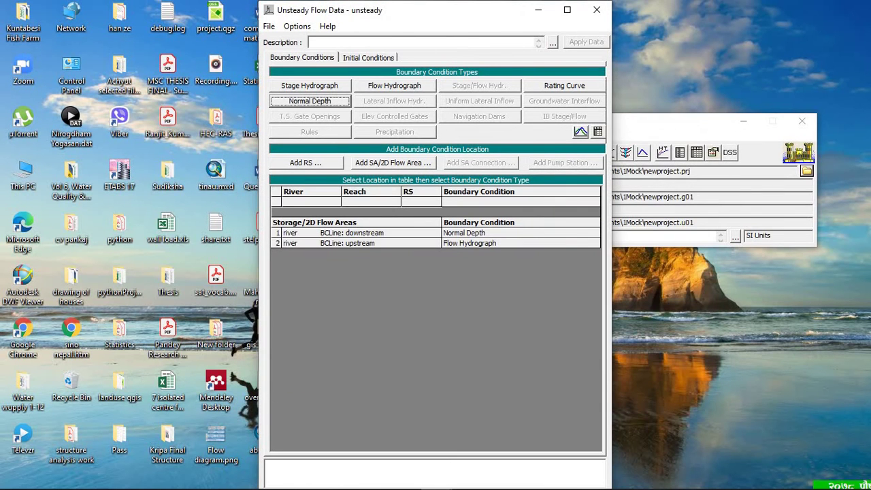
click(596, 11)
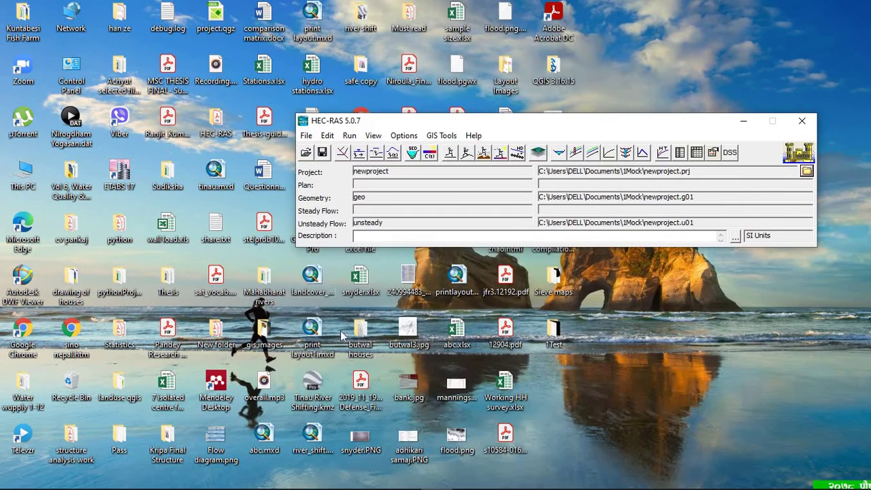
Step: Compute the hydraulic tables for the 2D flow areas in RAS Mapper, then close it
click(441, 136)
click(453, 151)
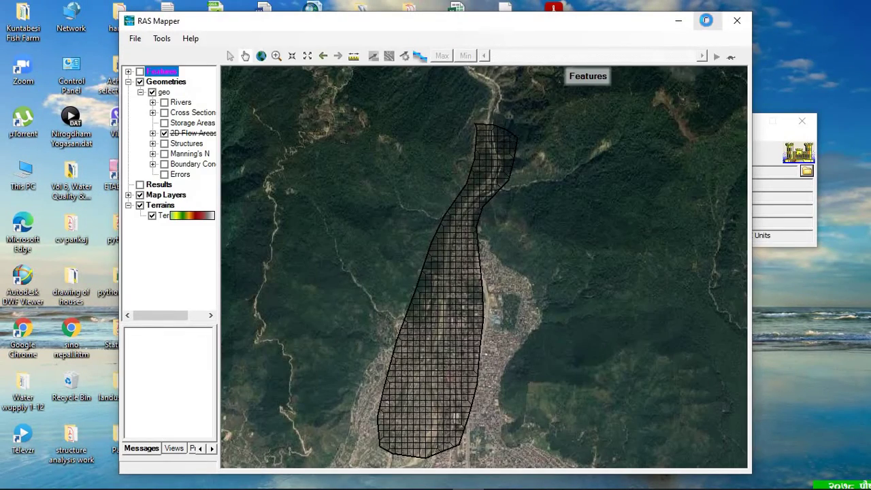
click(706, 20)
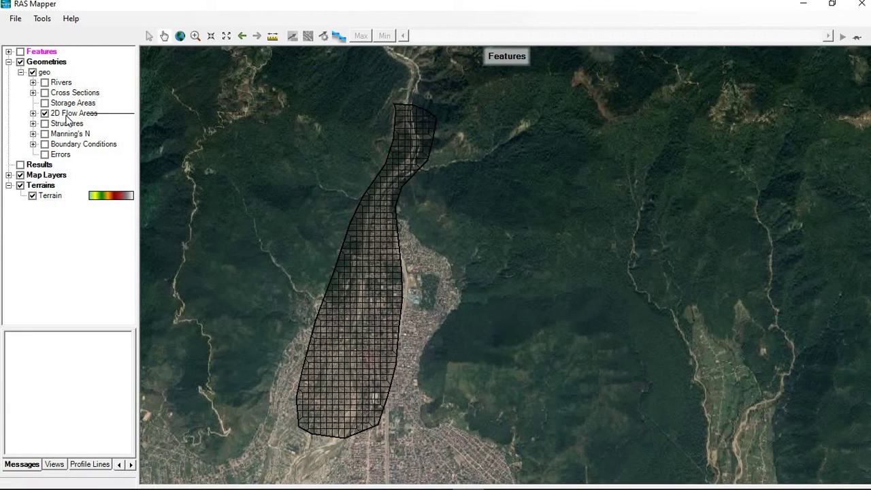
right_click(51, 114)
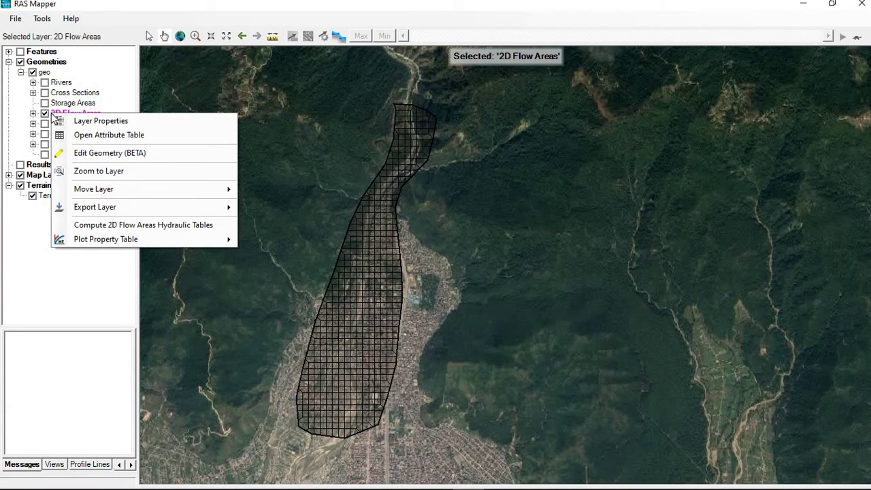
click(132, 225)
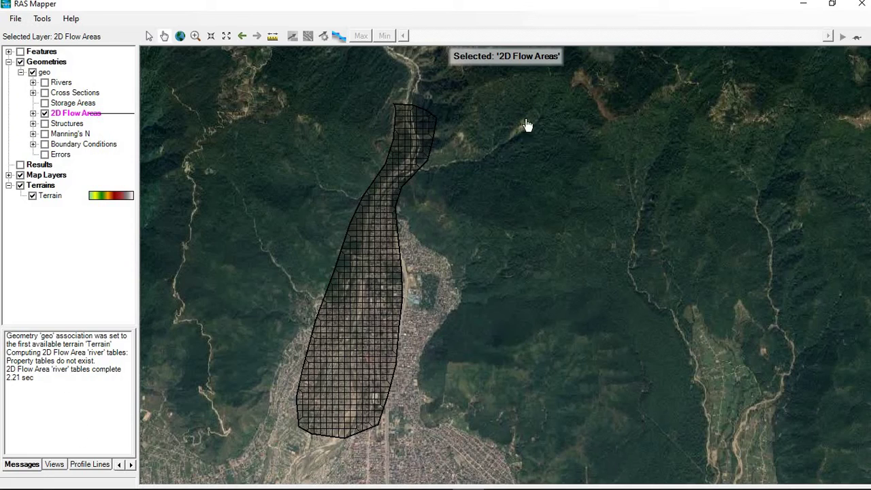
click(861, 7)
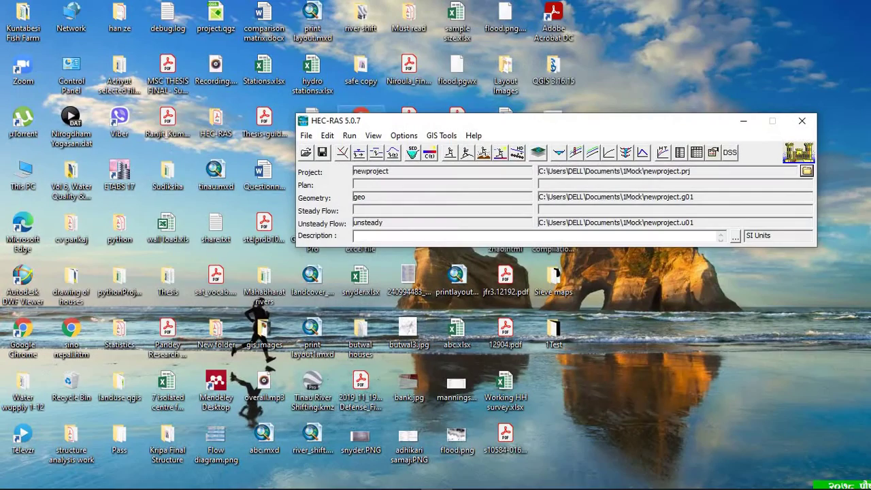
Step: Open the Unsteady Flow Analysis window and move it clear of the main window's project details
click(349, 136)
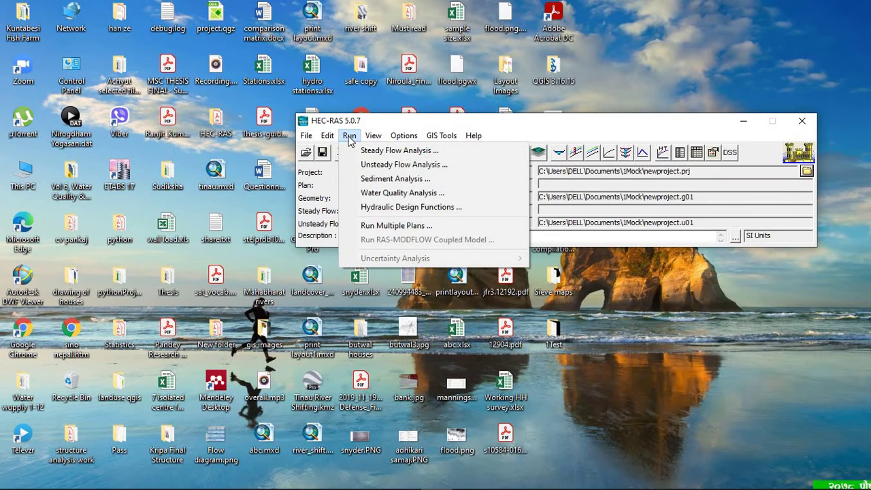
click(365, 168)
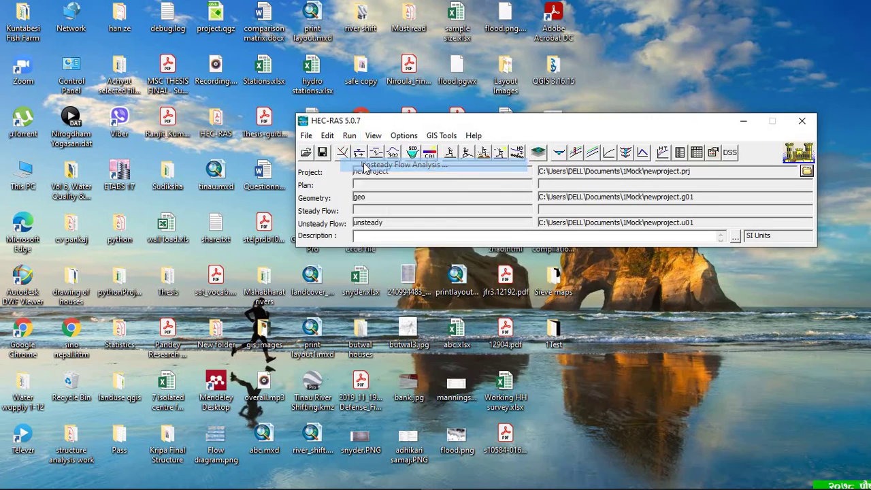
drag(371, 96, 587, 67)
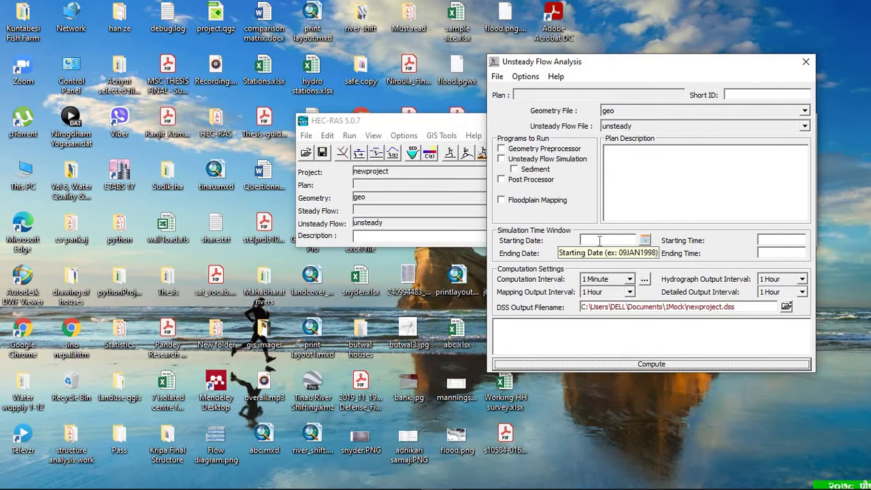
Step: Reopen the upstream Flow Hydrograph and arrange it beside the Unsteady Flow Analysis window for date reference
click(327, 136)
click(353, 199)
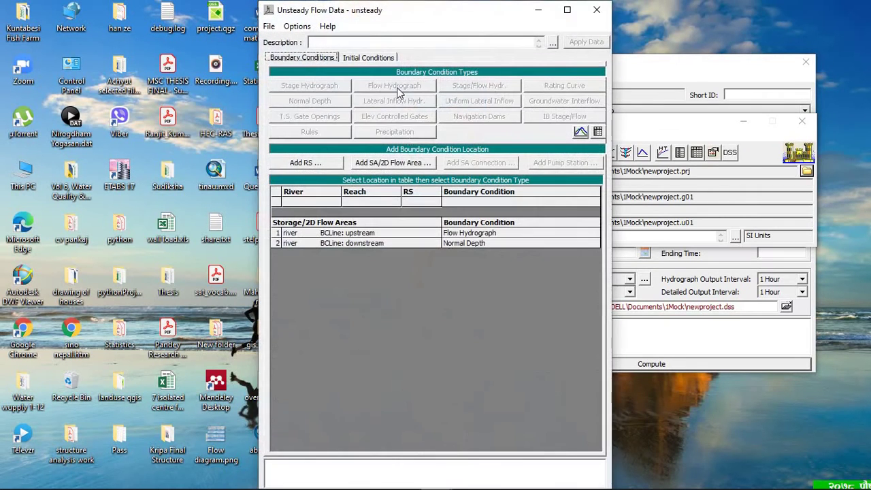
click(386, 89)
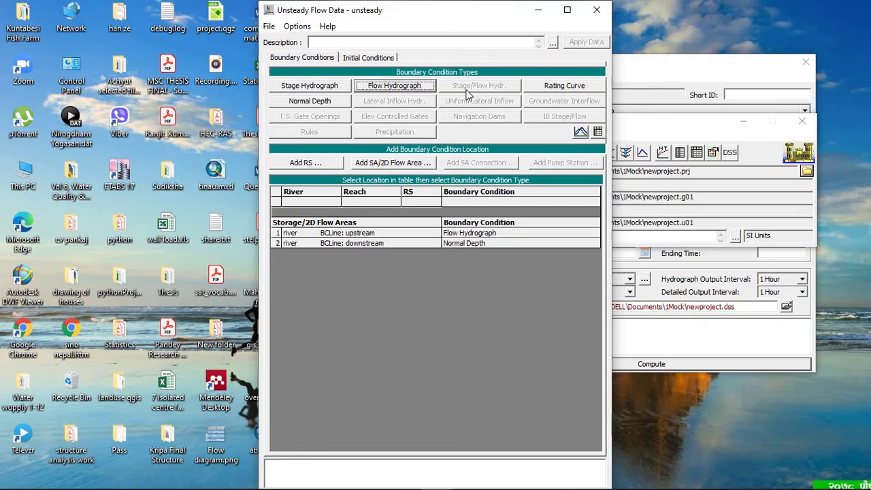
drag(435, 13, 42, 13)
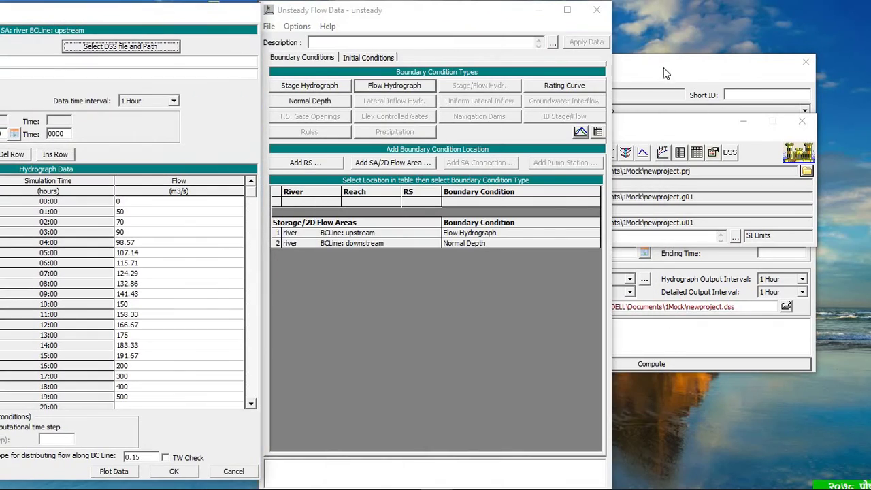
drag(662, 67, 494, 103)
drag(173, 15, 305, 30)
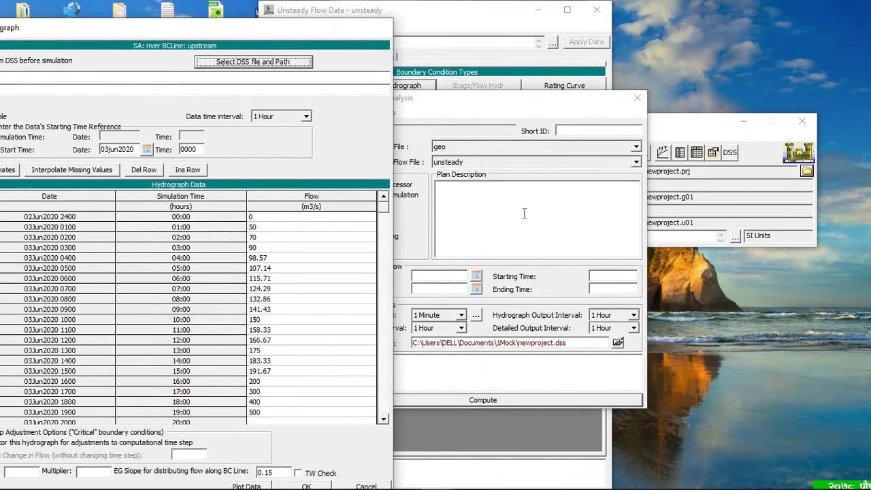
Step: Set the simulation time window to start on 02jun2020 at 2400
click(437, 276)
text(0)
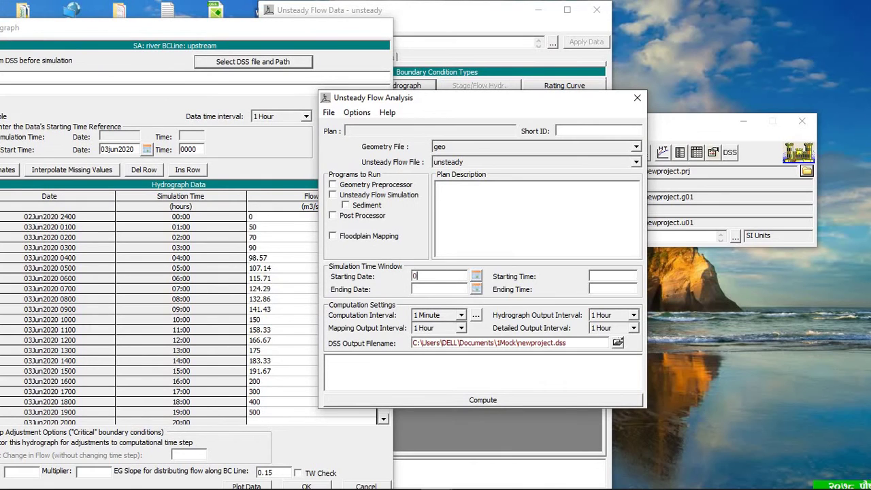
text(2jun20250)
key(BackSpace)
key(BackSpace)
text(0)
click(604, 277)
text(2400)
Step: Set the simulation's ending date to 03jun2020 and ending time to 1900, matching the last flow entry in the upstream hydrograph
drag(401, 99, 555, 101)
drag(387, 210, 387, 236)
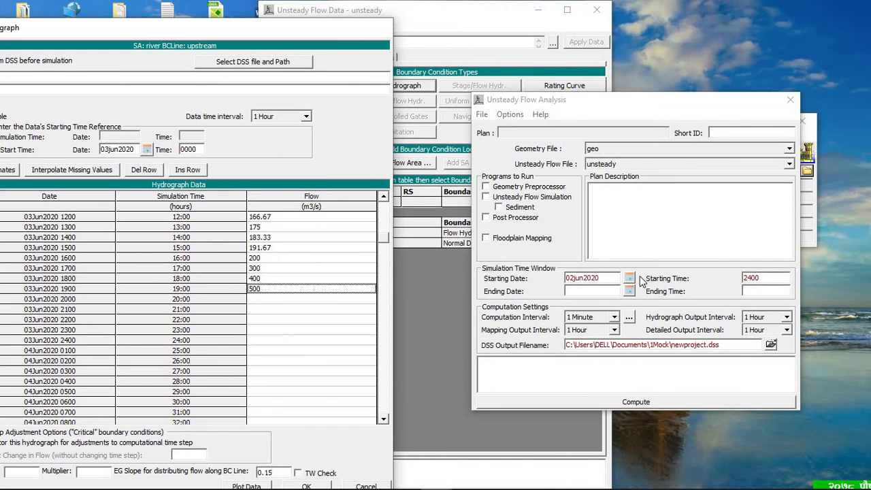
click(572, 291)
text(03j)
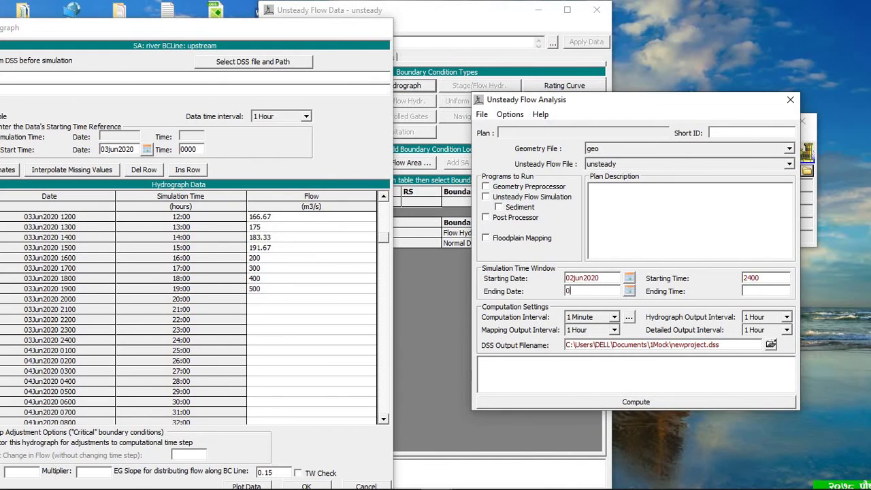
text(un2020)
text(1900)
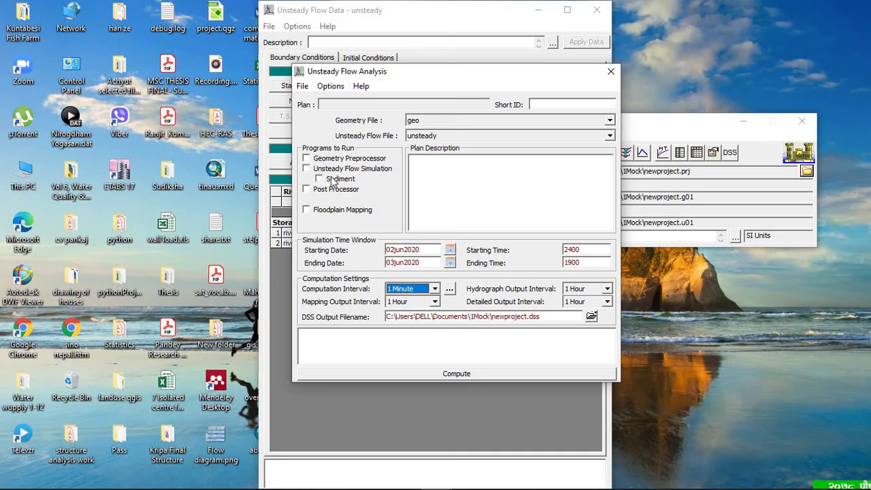
Step: Enable the Geometry Preprocessor, Unsteady Flow Simulation, Post Processor and Floodplain Mapping, and start computing the plan
click(306, 158)
click(307, 169)
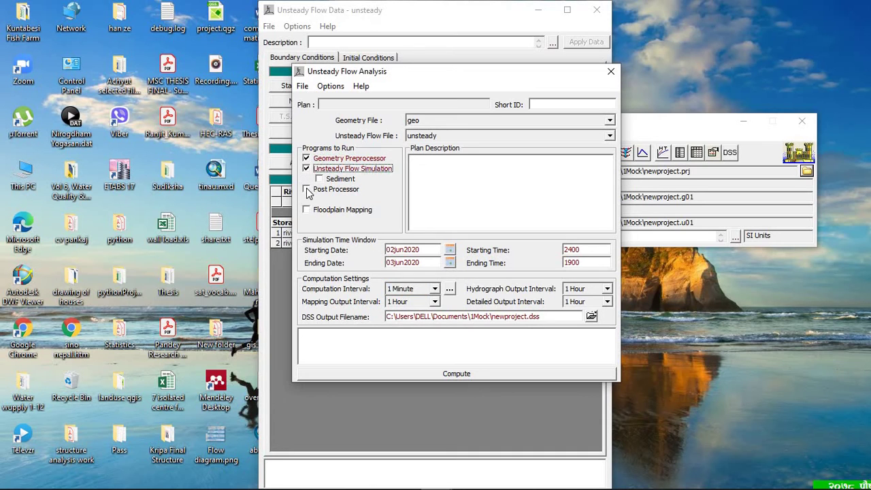
click(307, 189)
click(307, 210)
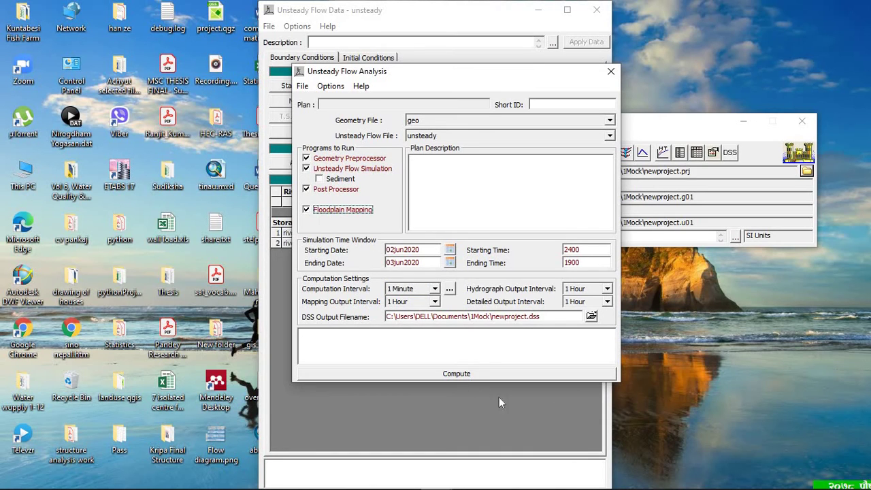
click(441, 375)
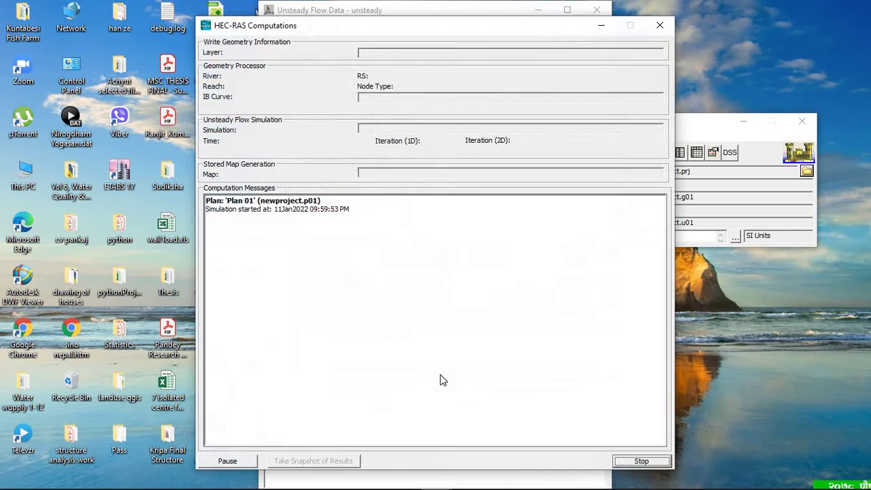